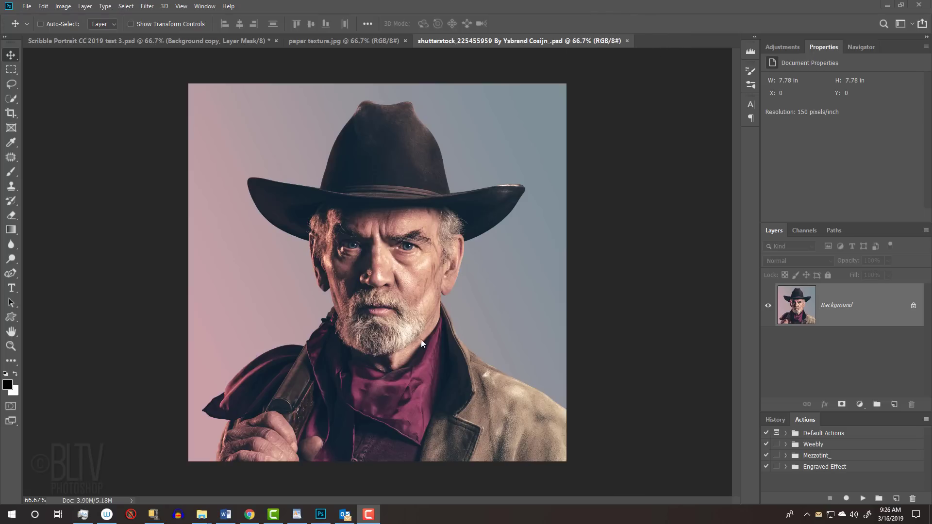
Step: Copy the cowboy portrait onto the paper texture document as a new layer covering the canvas
left_click(361, 41)
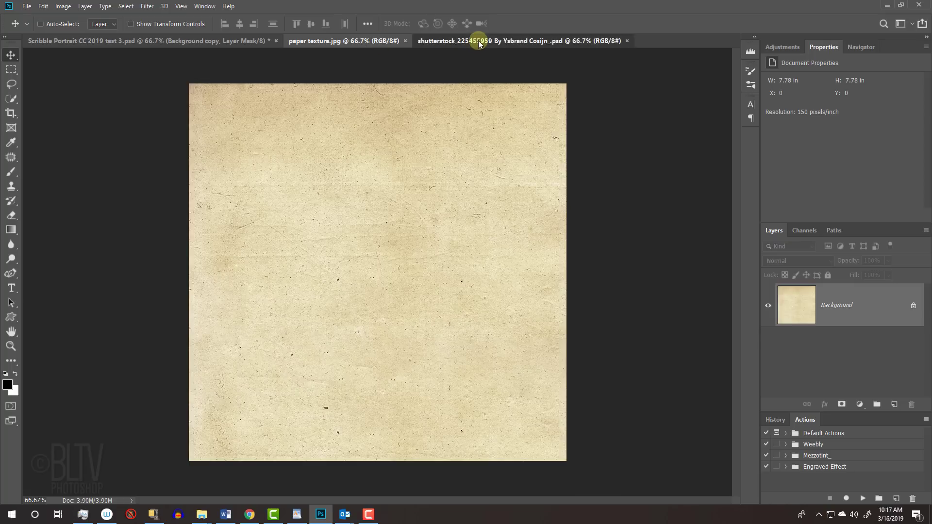
left_click(478, 41)
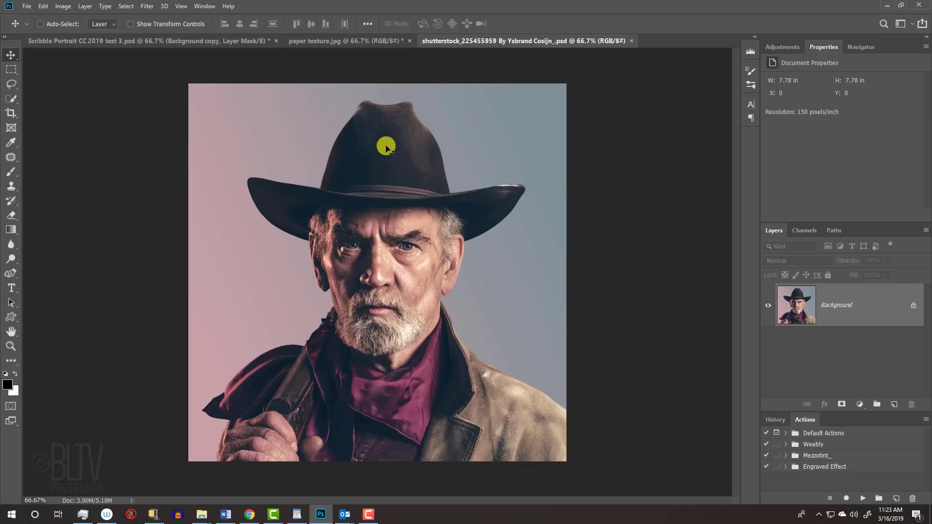
key("v")
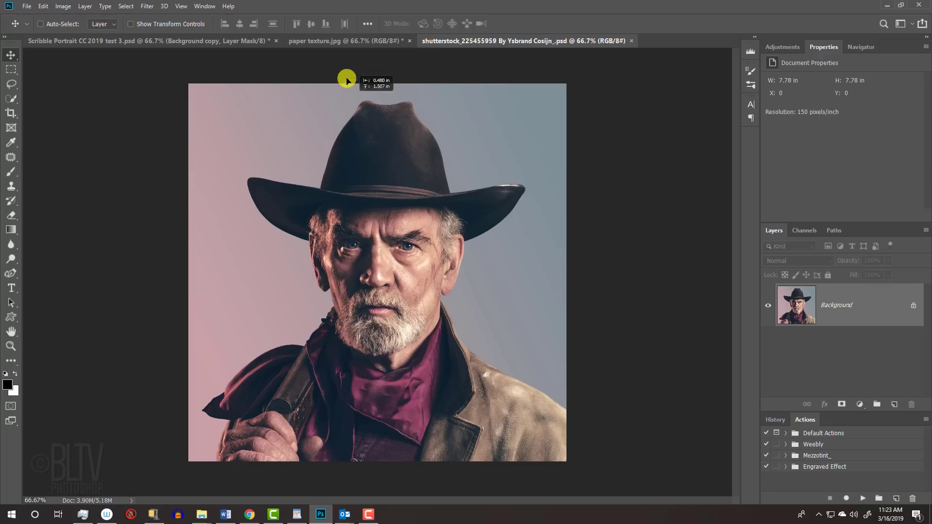
left_click(342, 42)
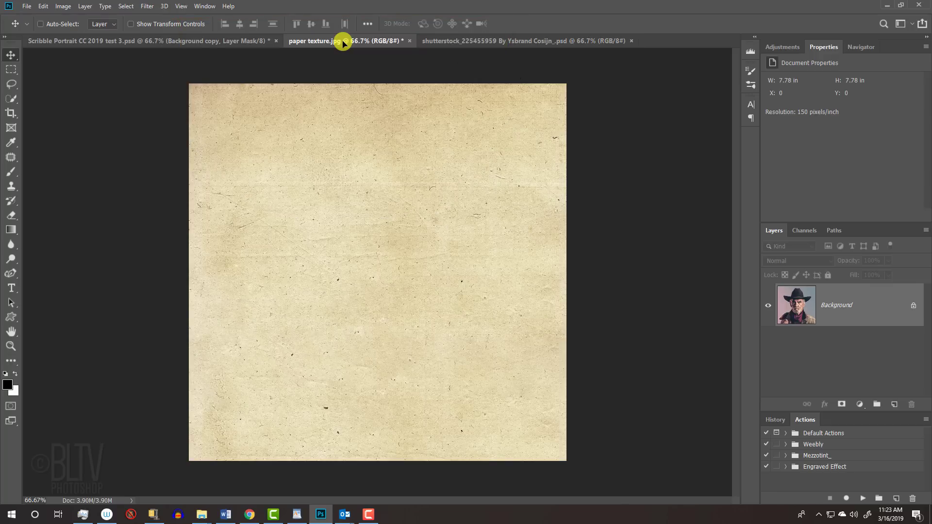
left_click_drag(362, 126, 394, 293)
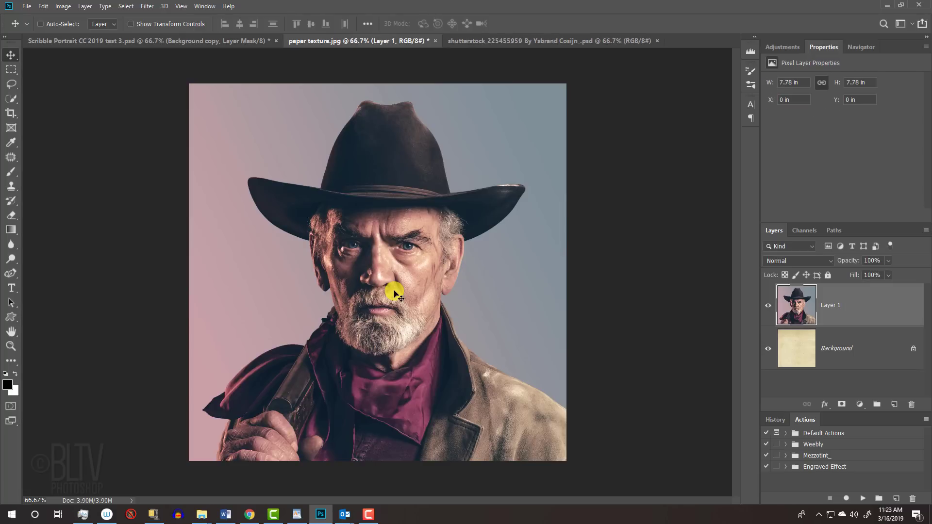
key("ctrl+t")
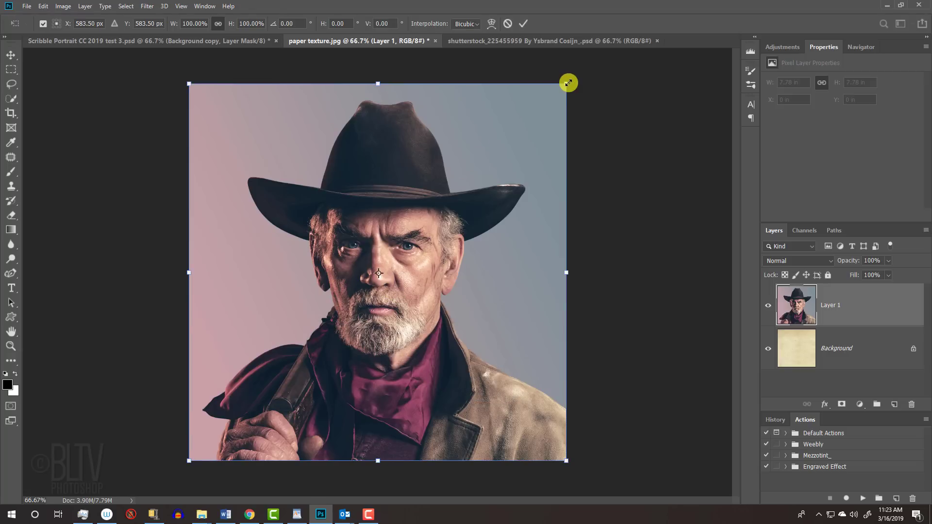
left_click_drag(568, 83, 568, 83)
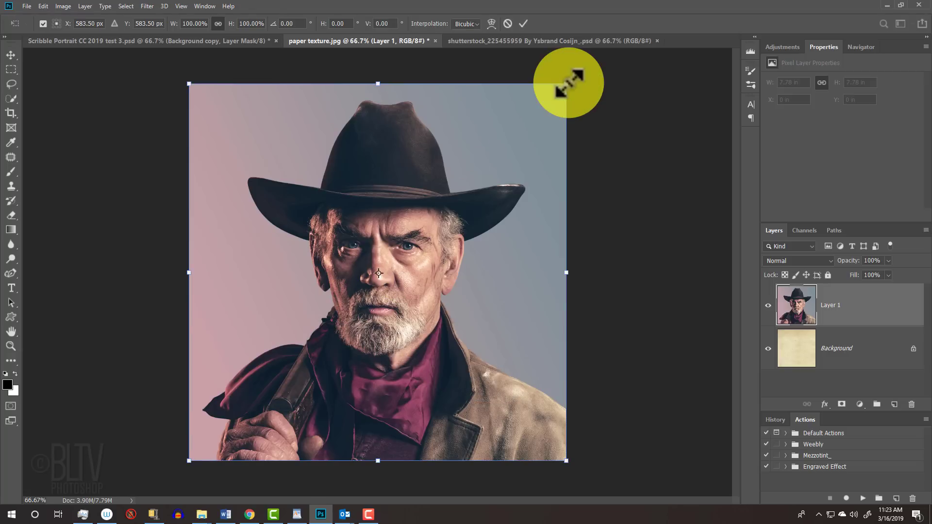
key("alt+shift")
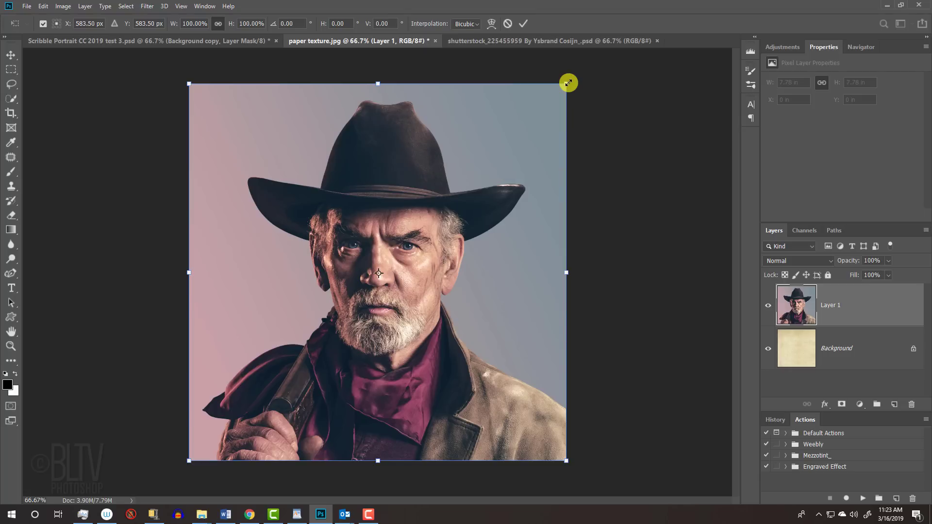
left_click_drag(568, 83, 631, 61)
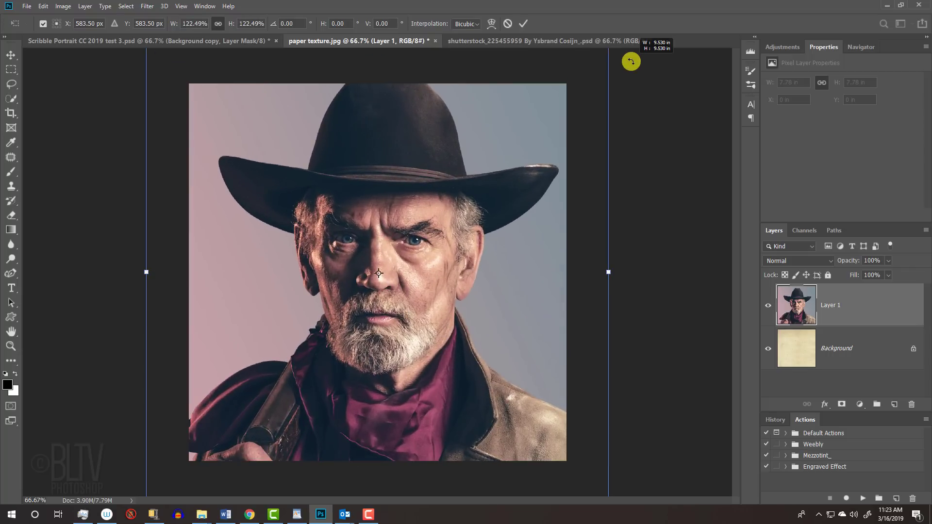
key("alt")
left_click_drag(631, 62, 631, 61)
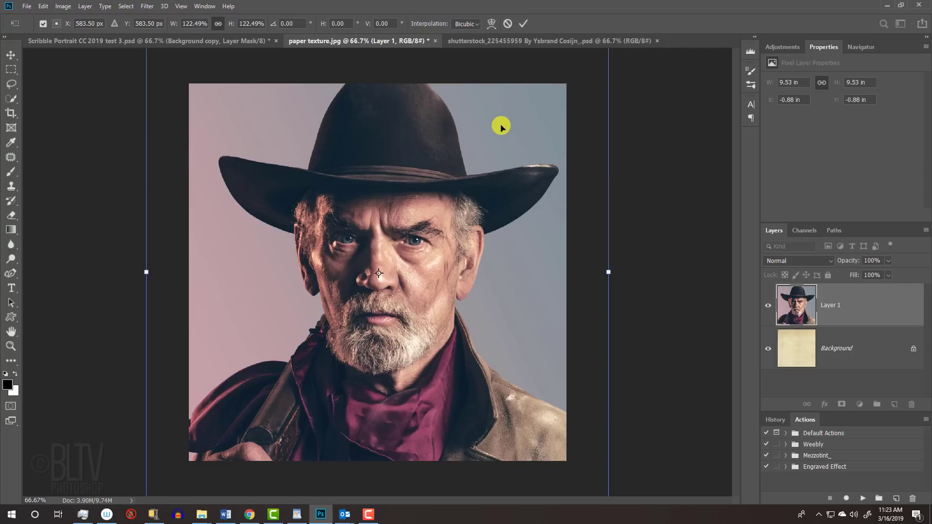
left_click_drag(501, 127, 510, 145)
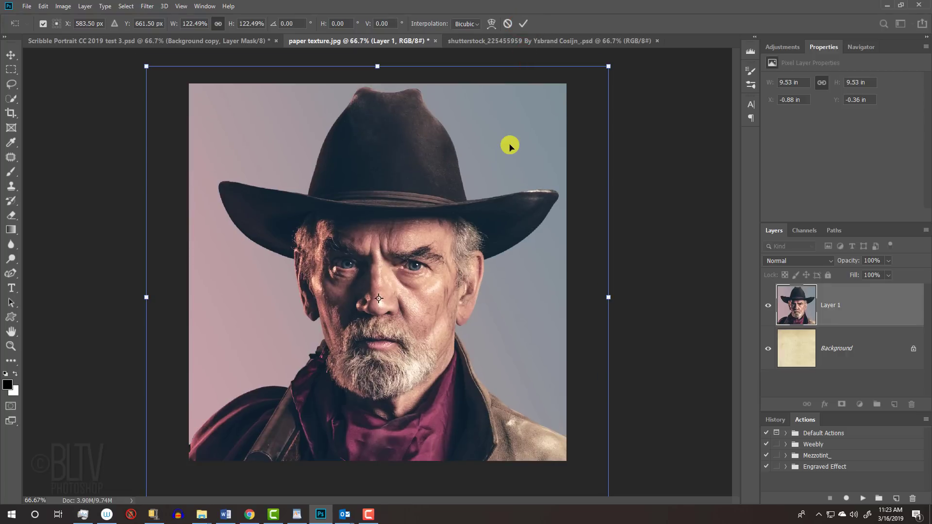
left_click(507, 25)
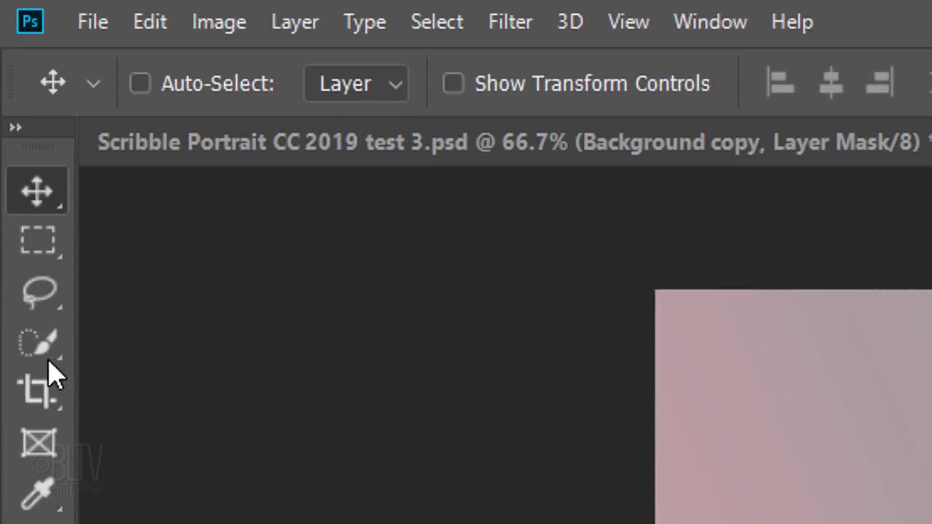
Step: Select the whole cowboy, including hat and coat, with the Quick Selection tool
left_click(58, 354)
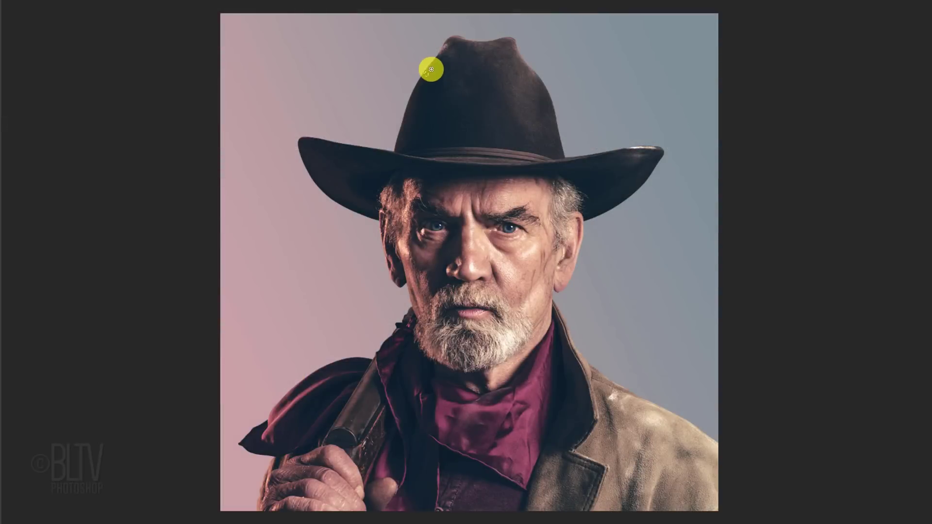
mouse_move(430, 69)
left_mouse_down()
mouse_move(607, 158)
mouse_move(359, 157)
mouse_move(585, 227)
mouse_move(359, 380)
mouse_move(638, 418)
mouse_move(307, 423)
mouse_move(595, 221)
mouse_move(391, 262)
left_mouse_up()
Step: Refine the cowboy selection in the classic Refine Edge dialog with Smart Radius on and radius 4.3 px, output to a Layer Mask
left_click(369, 17)
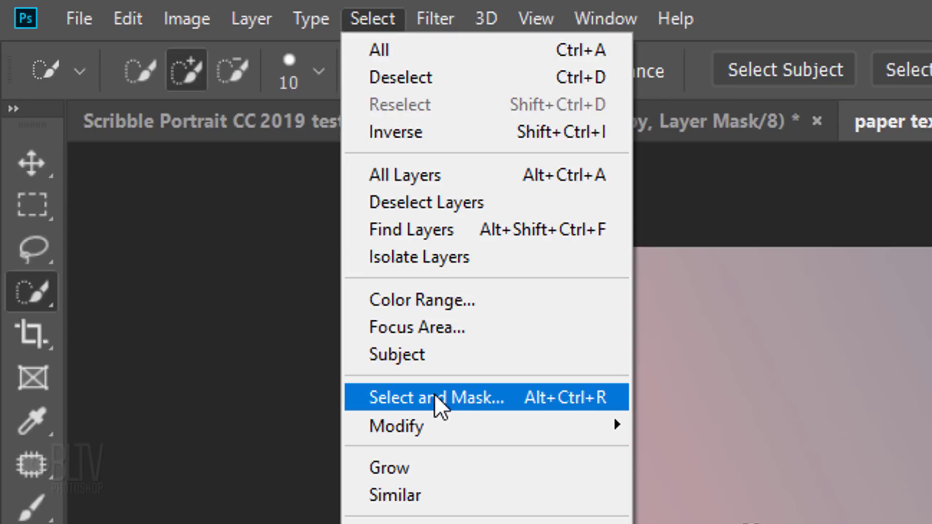
key("shift")
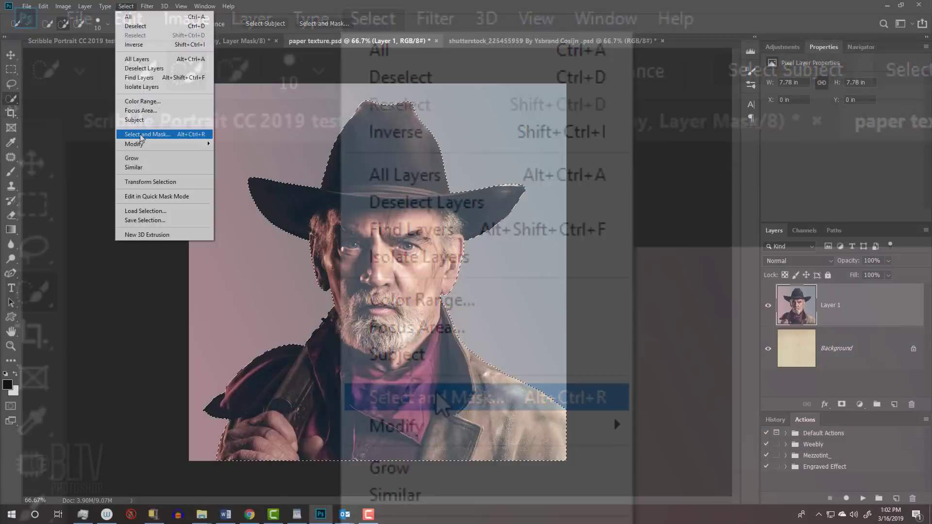
left_click(435, 397, "shift")
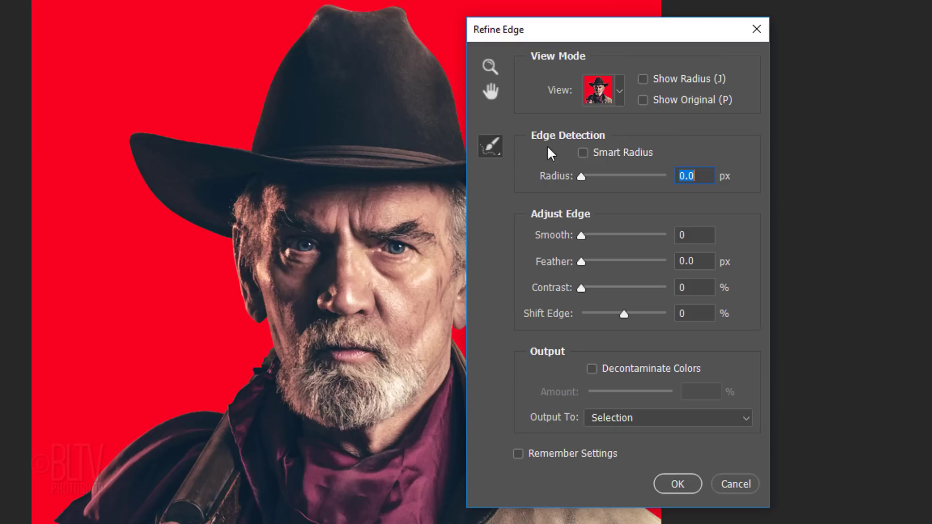
left_click(582, 153)
left_click_drag(582, 180, 602, 181)
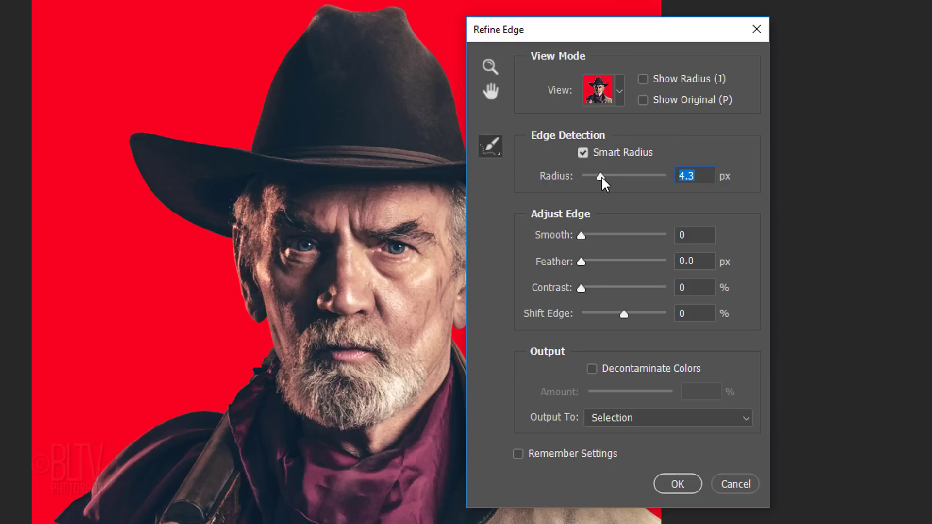
left_click(620, 418)
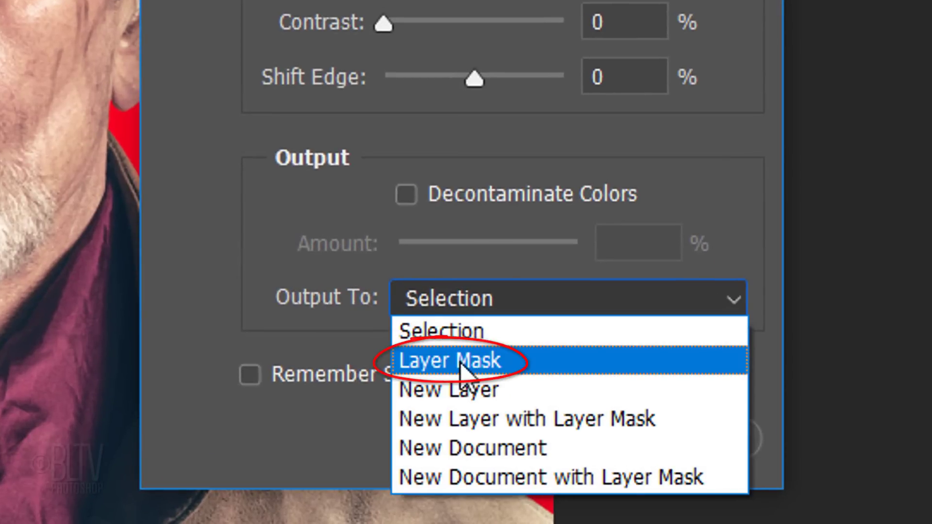
left_click(460, 366)
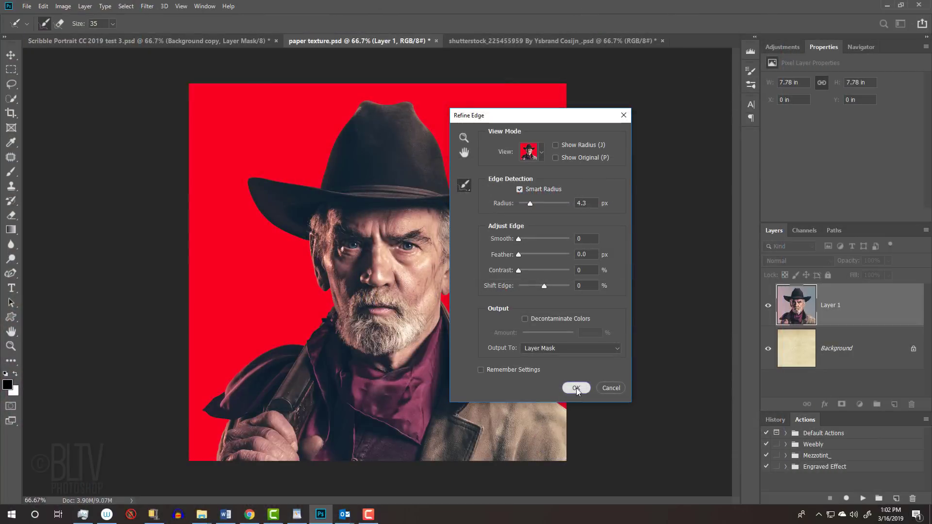
left_click(589, 440)
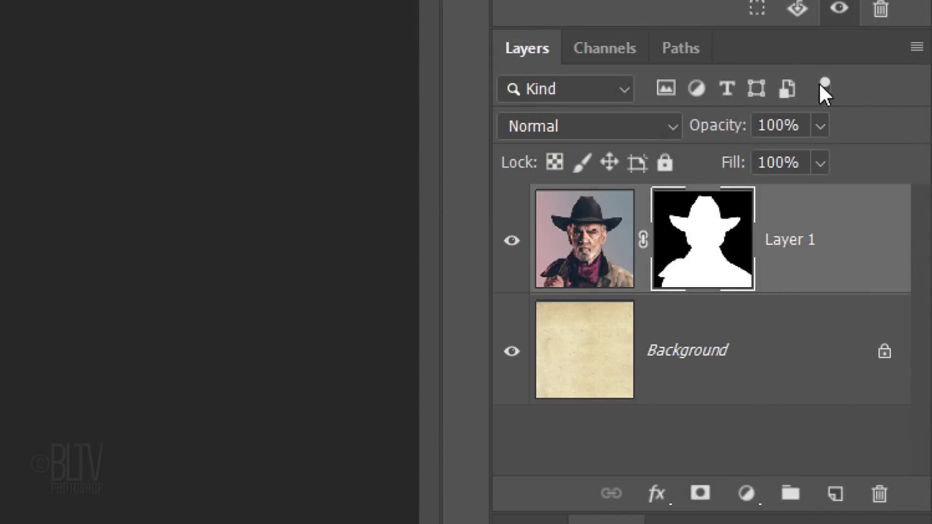
Step: Convert the masked cowboy layer to a Smart Object
left_click(915, 47)
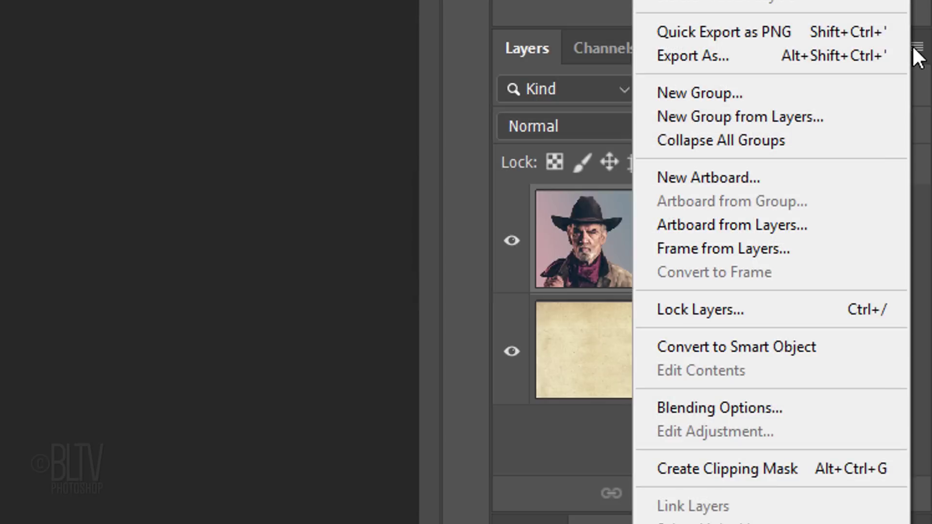
left_click(731, 346)
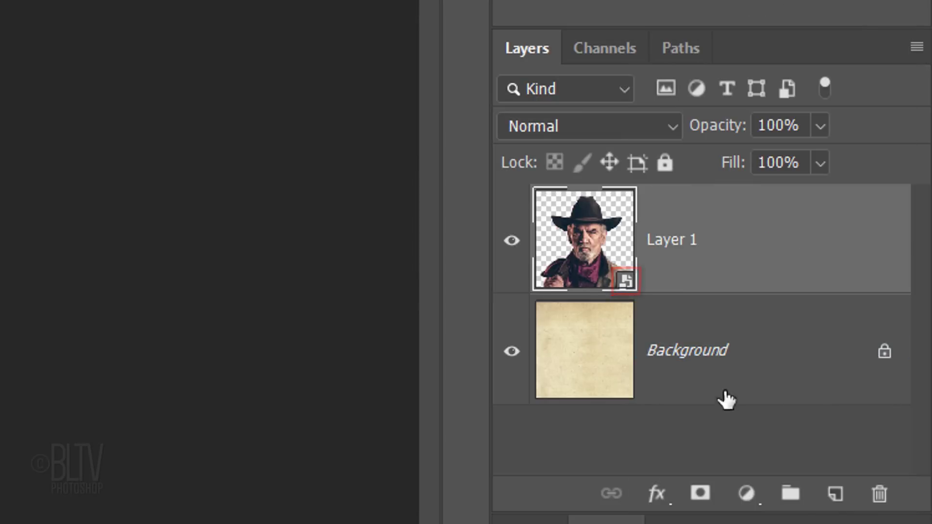
Step: Add a Solid Color fill layer in 4e3500 above the cowboy and set its blend mode to Color
left_click(746, 495)
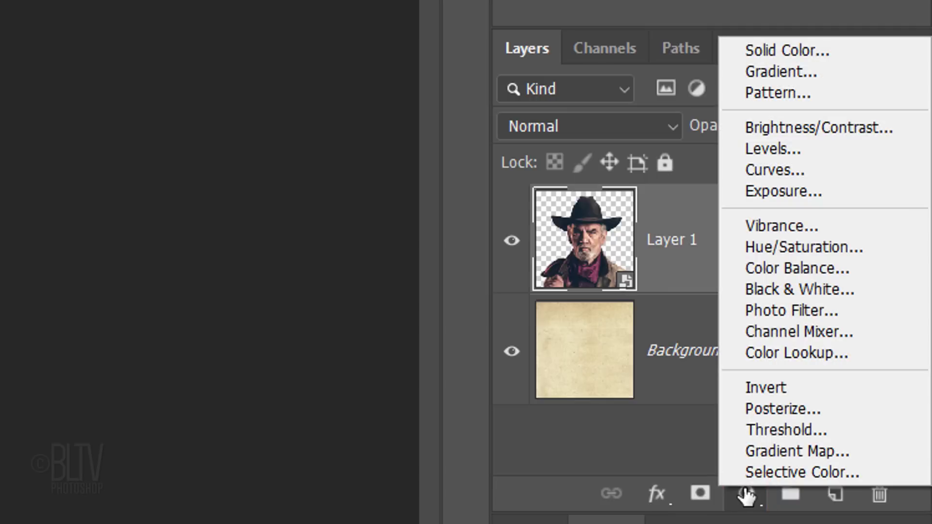
left_click(772, 52)
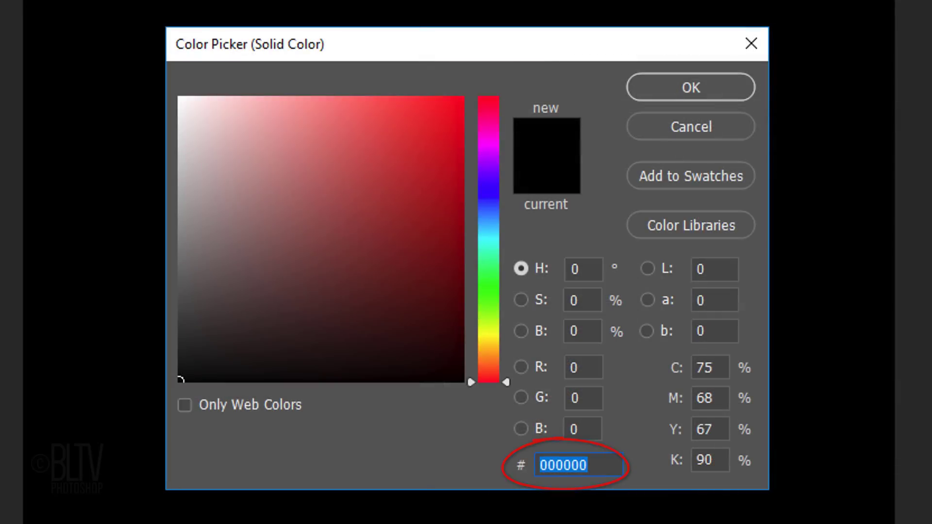
type("4e3500")
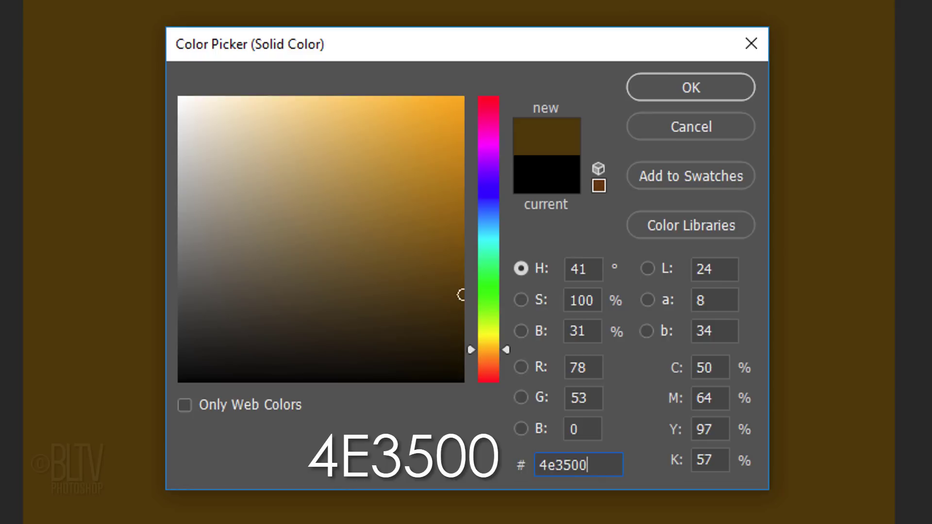
left_click(685, 89)
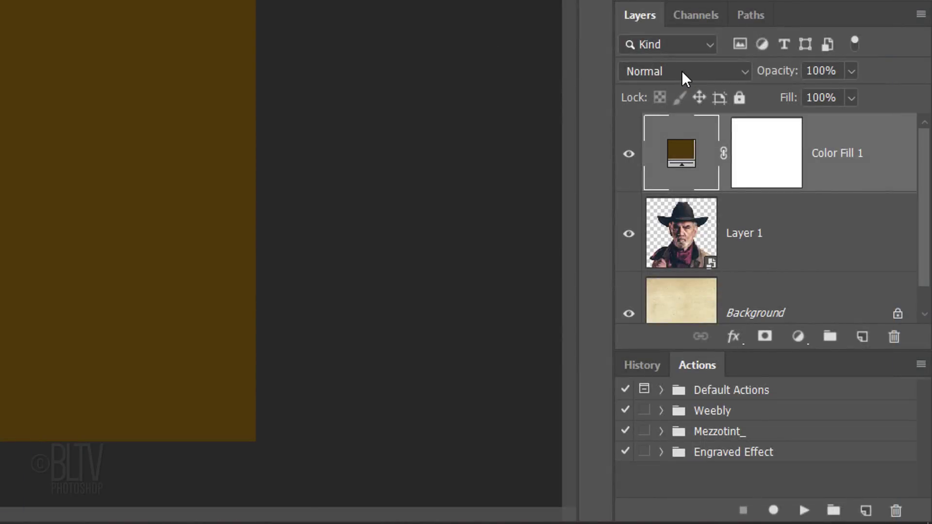
left_click(682, 71)
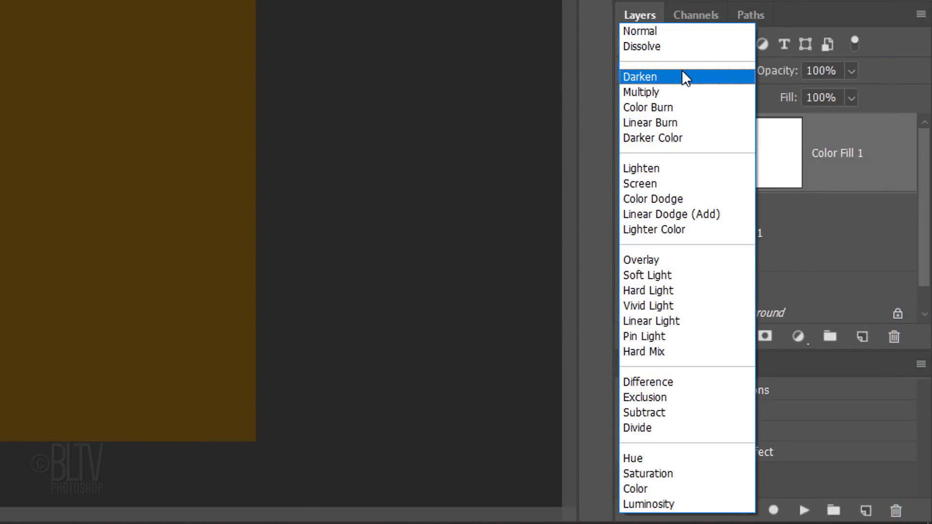
left_click(639, 490)
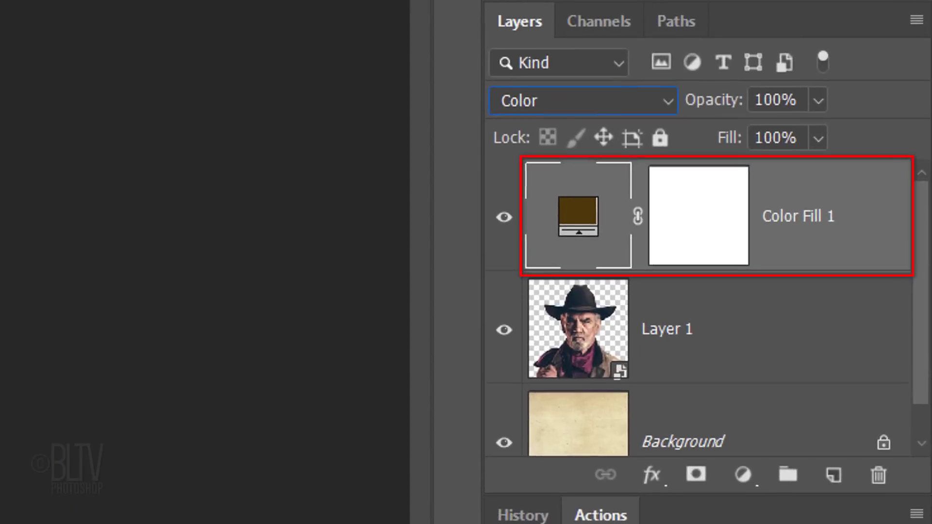
Step: Apply the Chalk & Charcoal sketch filter to Layer 1 with Charcoal Area 4, Chalk Area 20 and Stroke Pressure 1
left_click(595, 347)
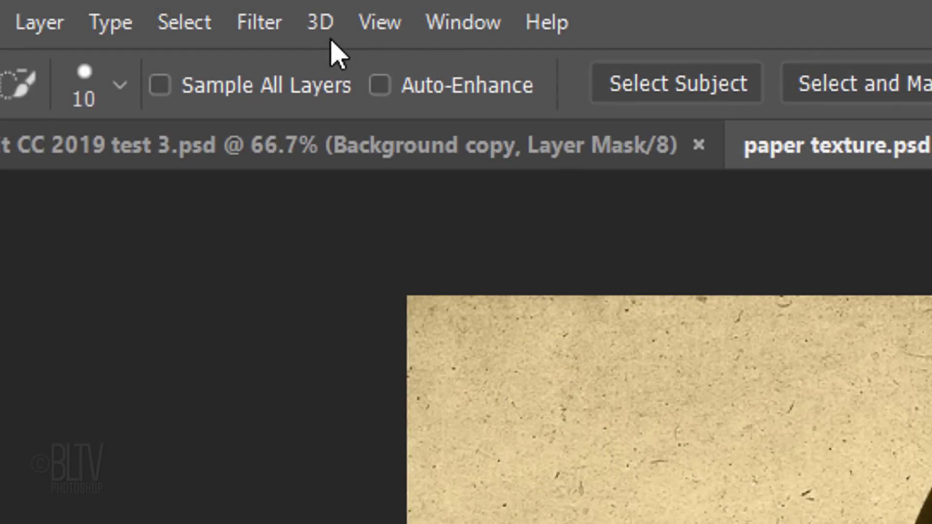
left_click(260, 23)
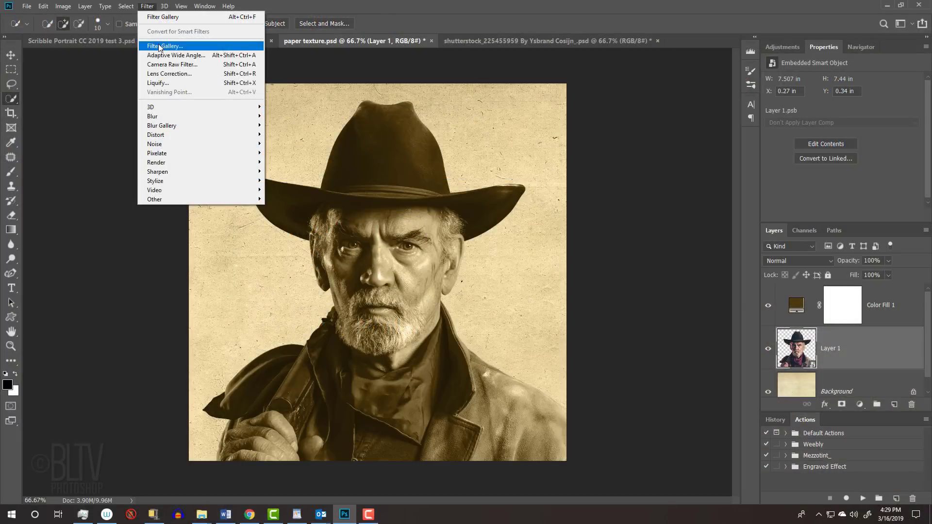
left_click(298, 164)
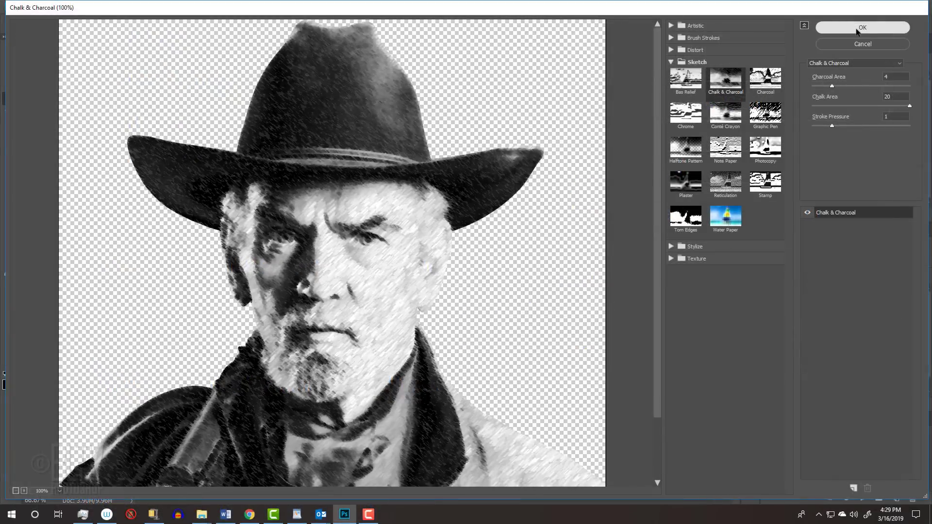
left_click(856, 28)
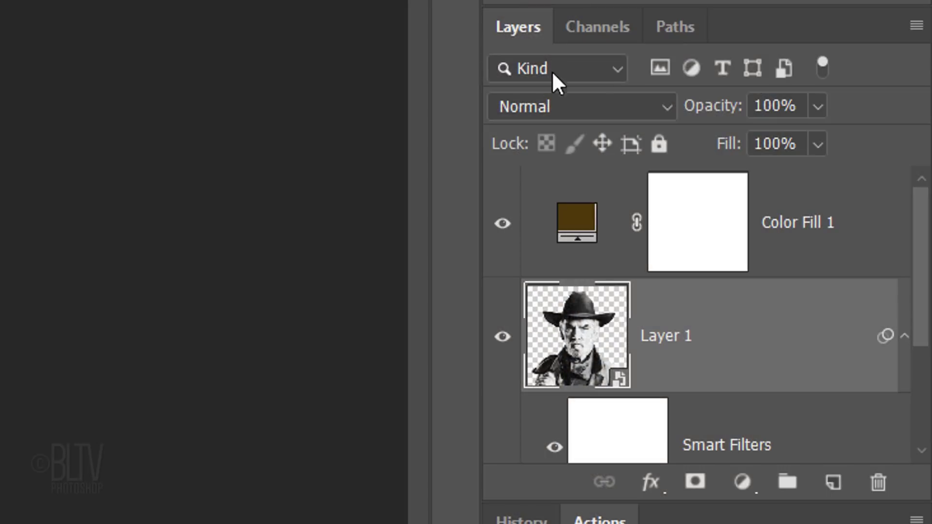
Step: Set Layer 1's blend mode to Multiply and duplicate the layer
left_click(544, 104)
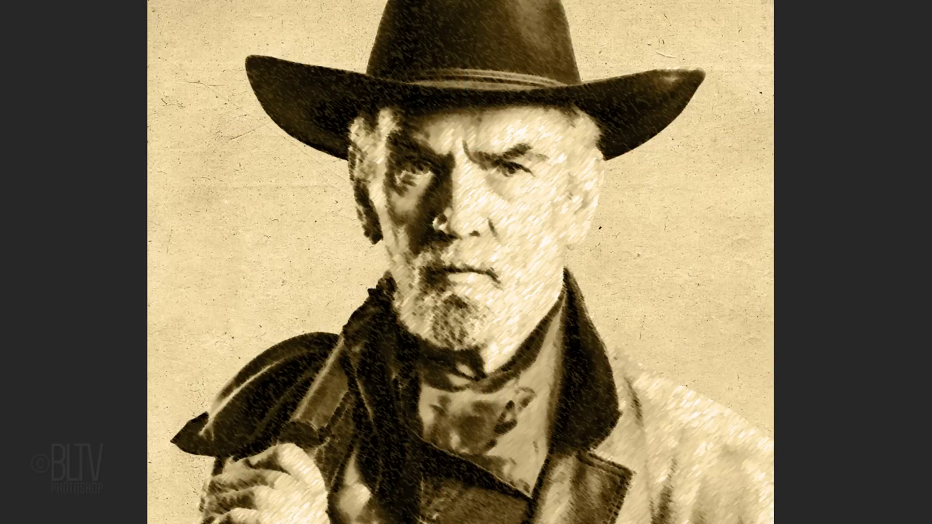
left_click(530, 141)
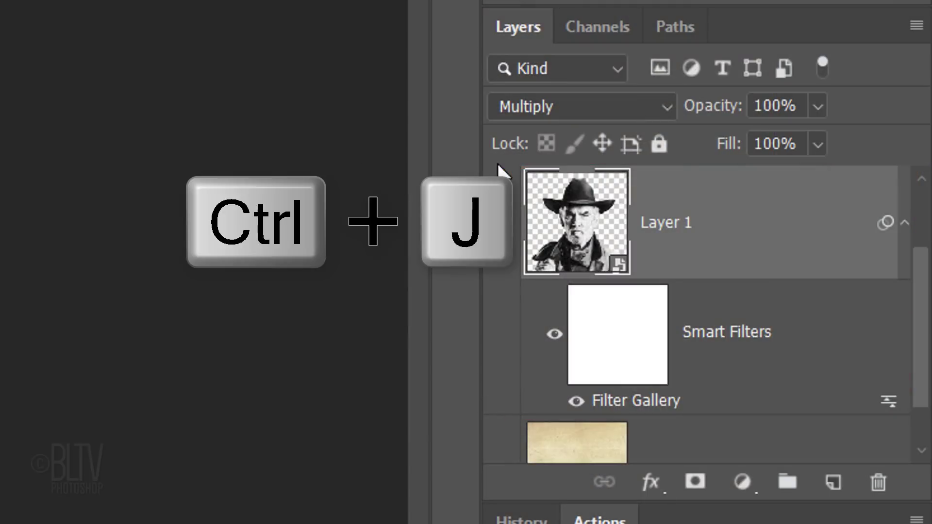
key("ctrl+j")
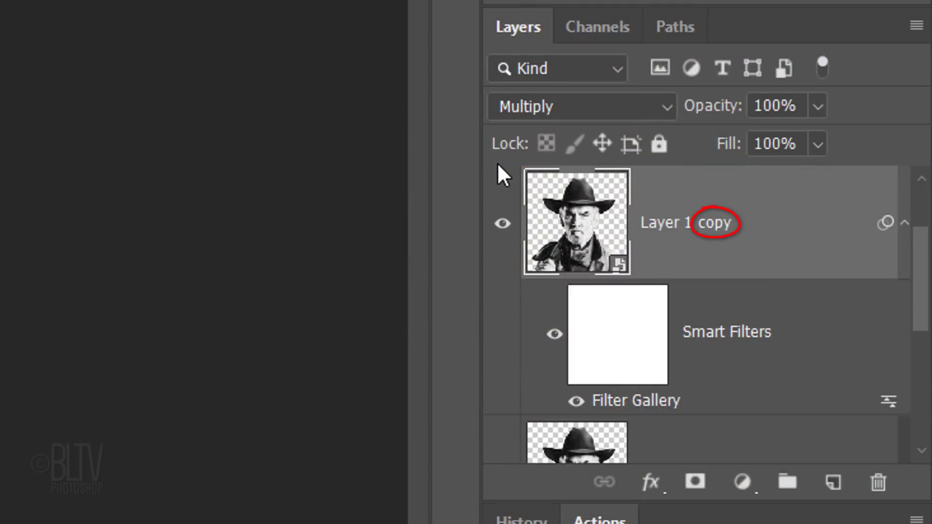
Step: Replace Layer 1 copy's Chalk & Charcoal filter with Glowing Edges at Edge Width 1, Edge Brightness 20 and Smoothness 4
double_click(619, 397)
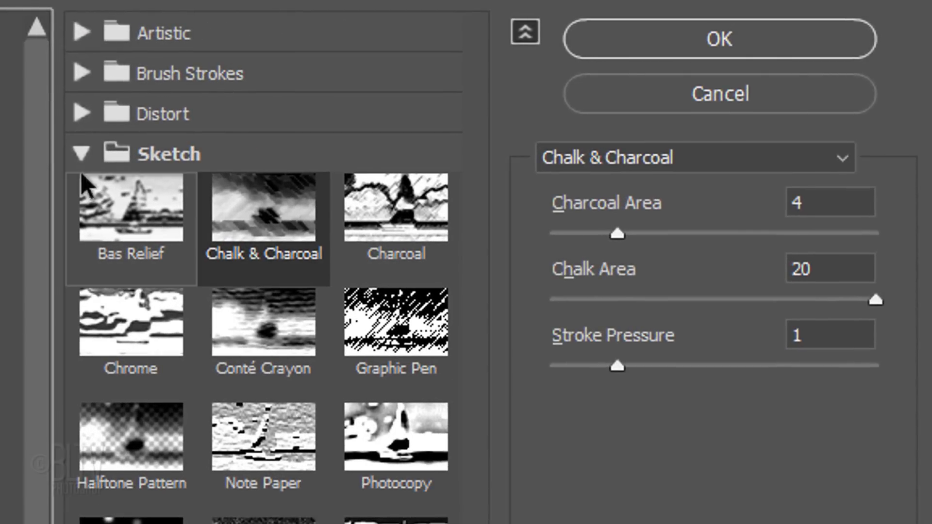
left_click(121, 148)
left_click(80, 194)
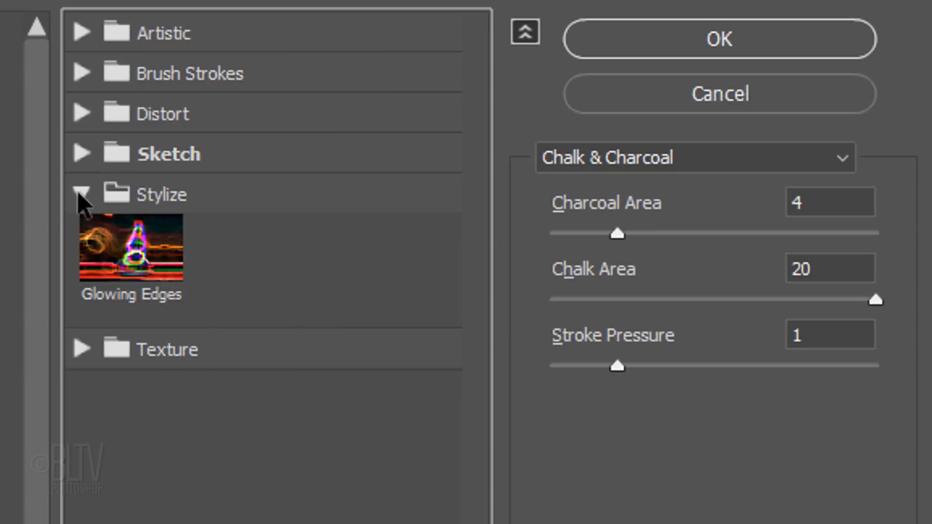
left_click(122, 250)
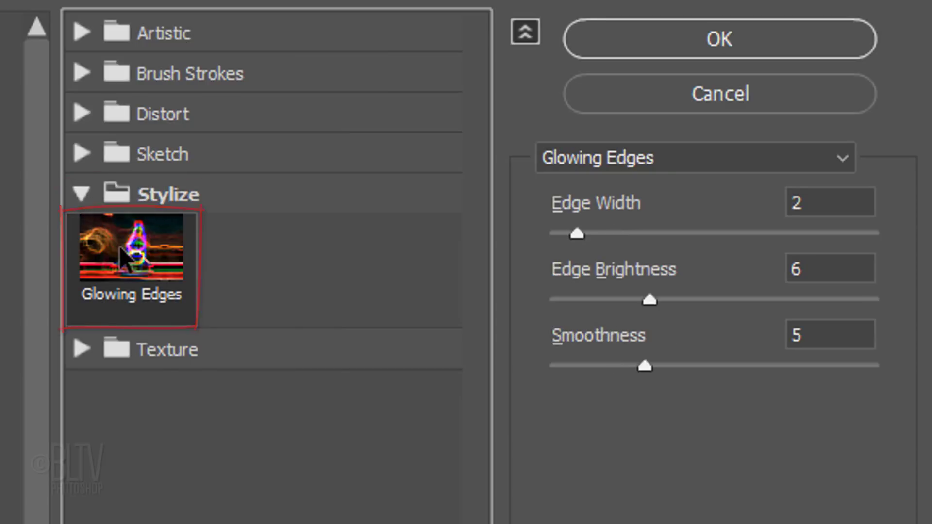
left_click(809, 202)
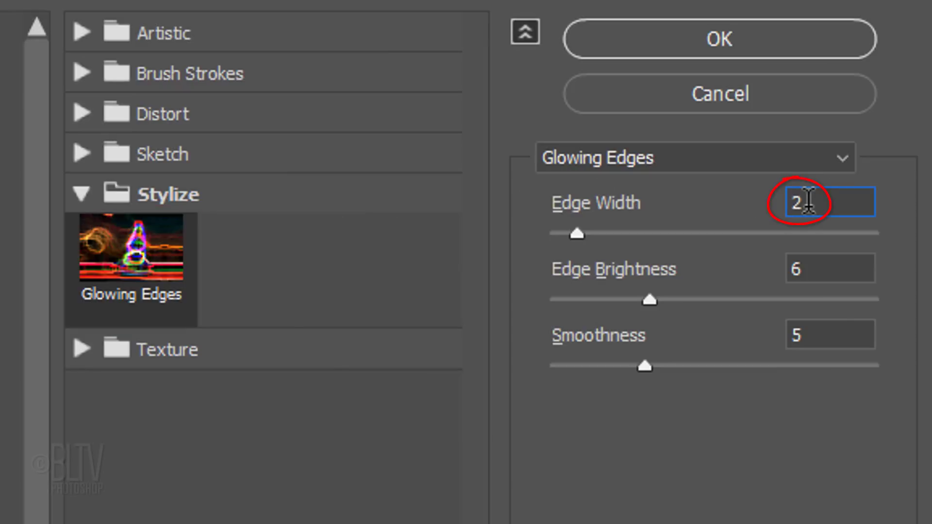
left_click_drag(750, 203, 738, 211)
left_click(822, 260)
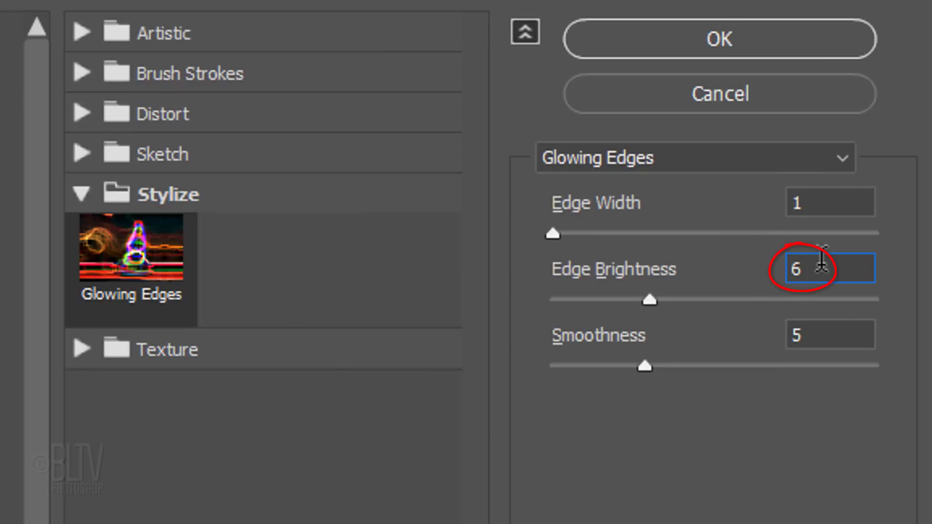
type("20")
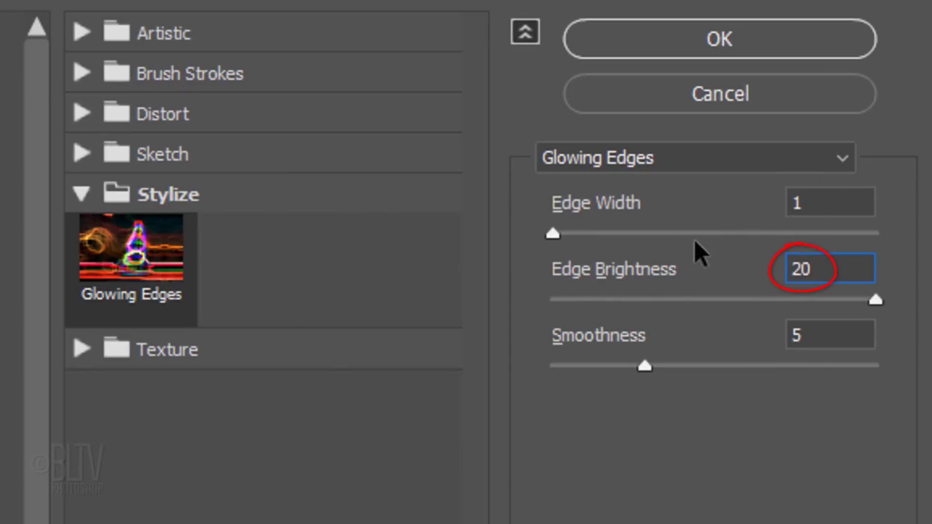
left_click(852, 334)
type("4")
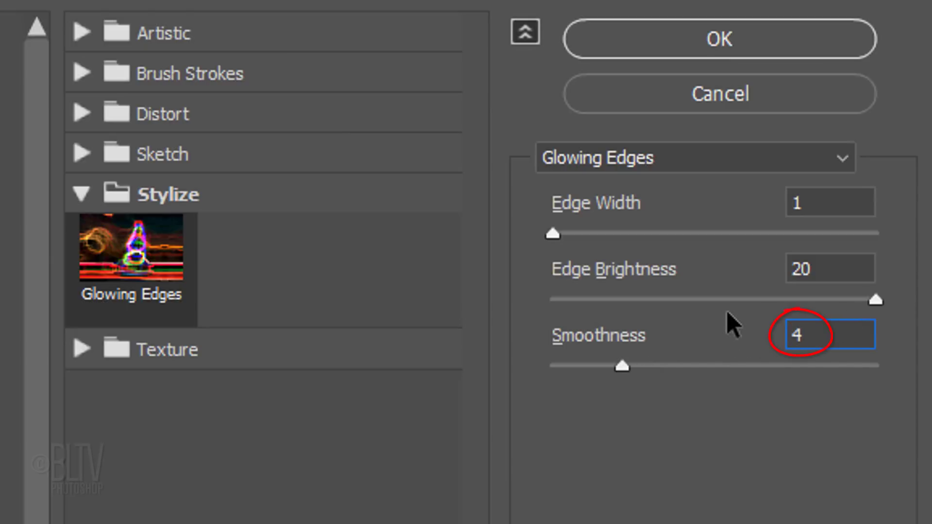
left_click(710, 43)
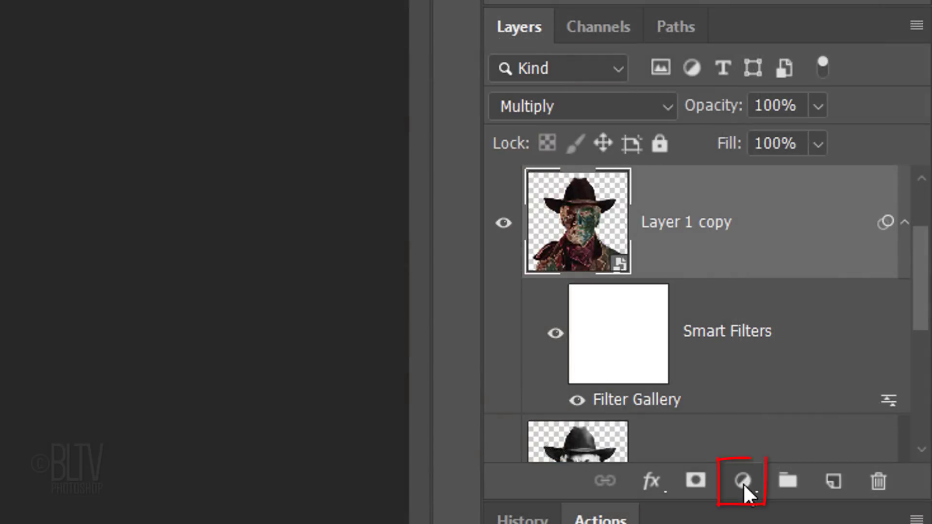
Step: Add an Invert adjustment layer above Layer 1 copy and clip it to that layer
left_click(743, 482)
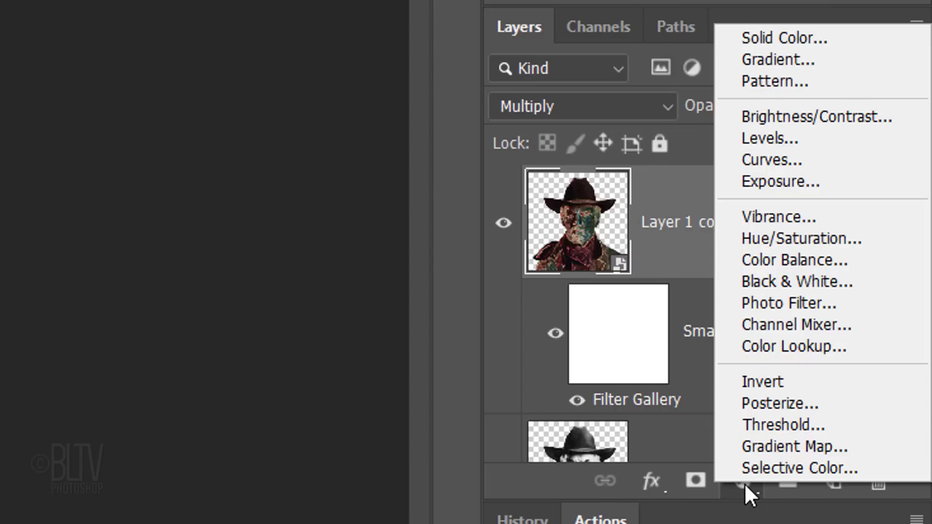
left_click(761, 383)
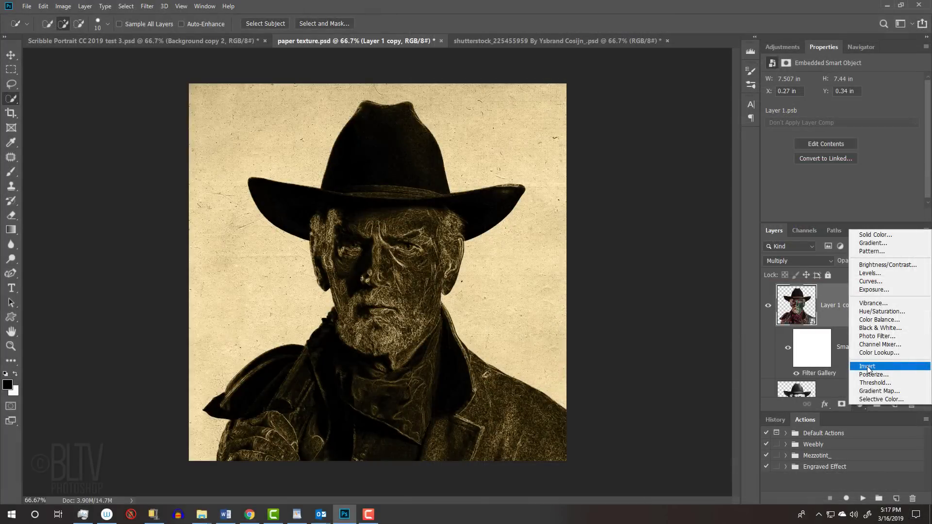
left_click(867, 368)
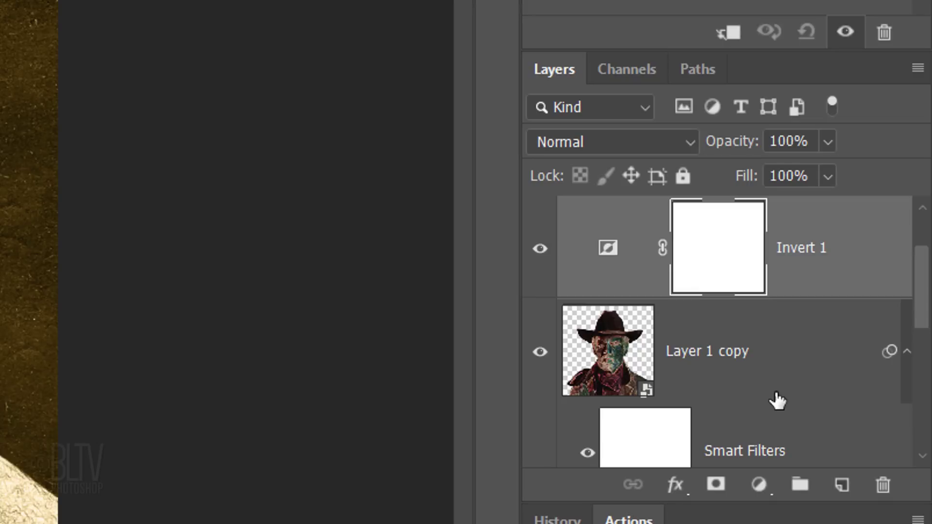
left_click(731, 32)
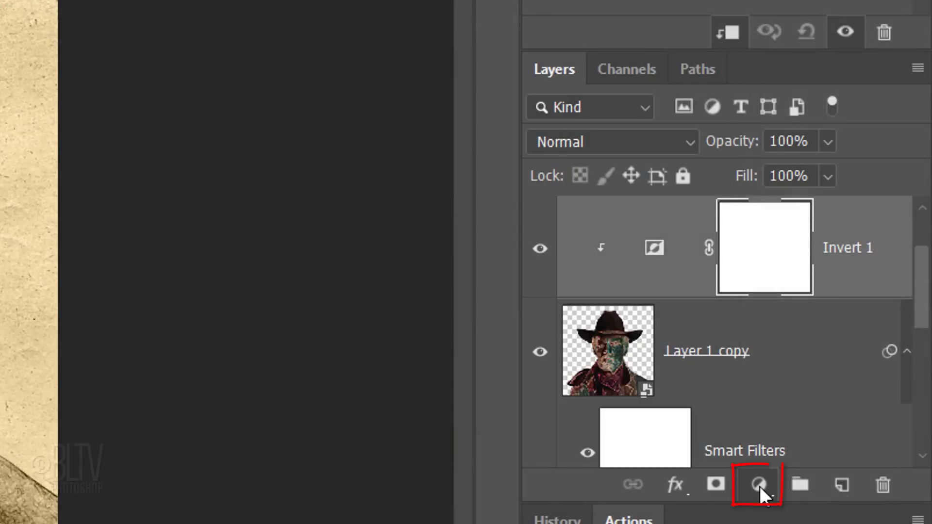
Step: Add a Levels adjustment layer above the Invert layer and clip it to Layer 1 copy
left_click(758, 485)
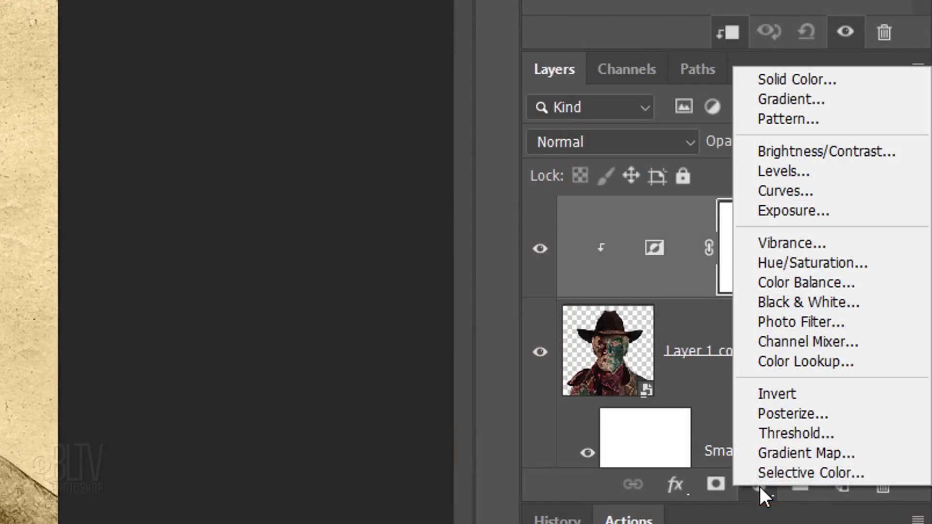
left_click(773, 167)
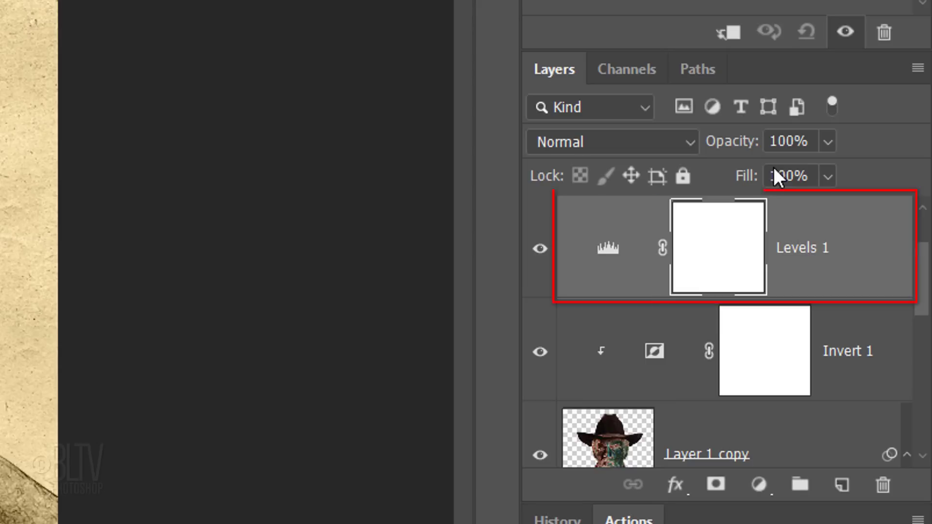
left_click(726, 33)
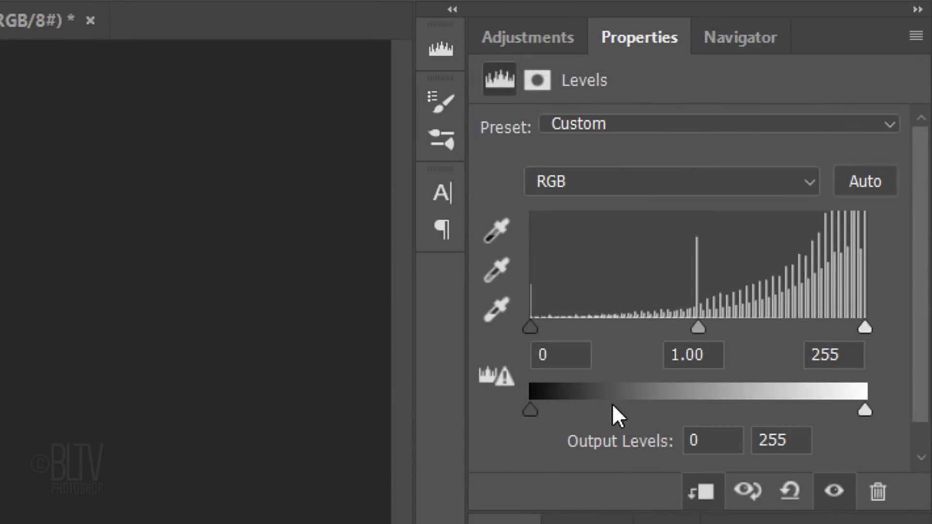
Step: Set the Levels adjustment's black input to 82 and its white input to 157
left_click(577, 352)
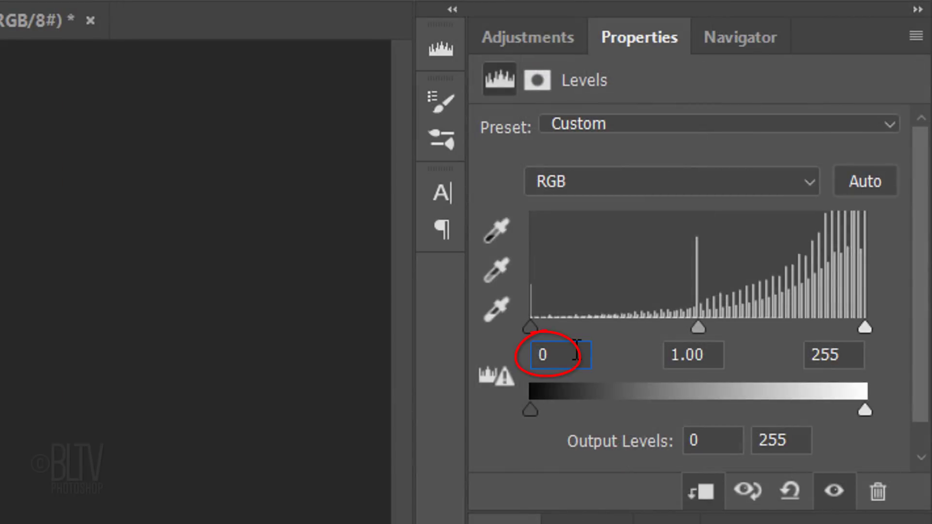
key("BackSpace")
type("82")
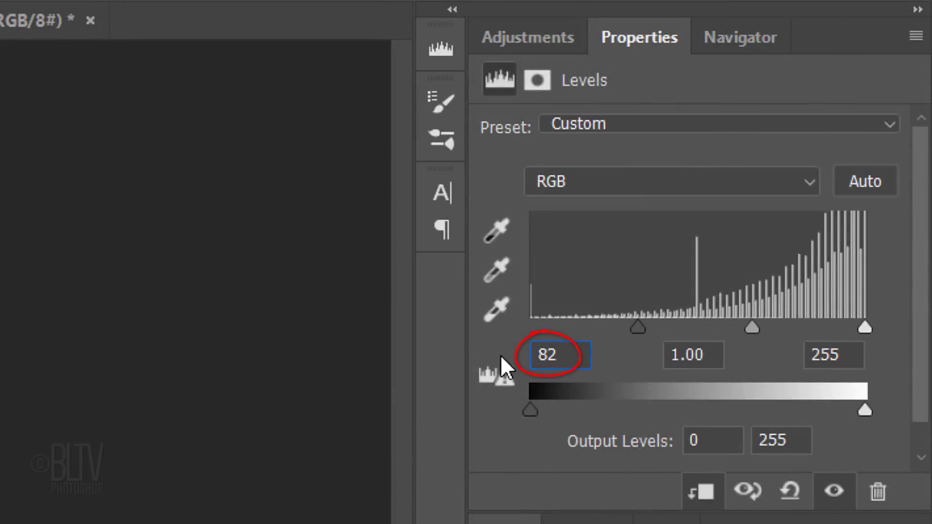
left_click(835, 352)
key("BackSpace")
key("BackSpace")
key("BackSpace")
type("157")
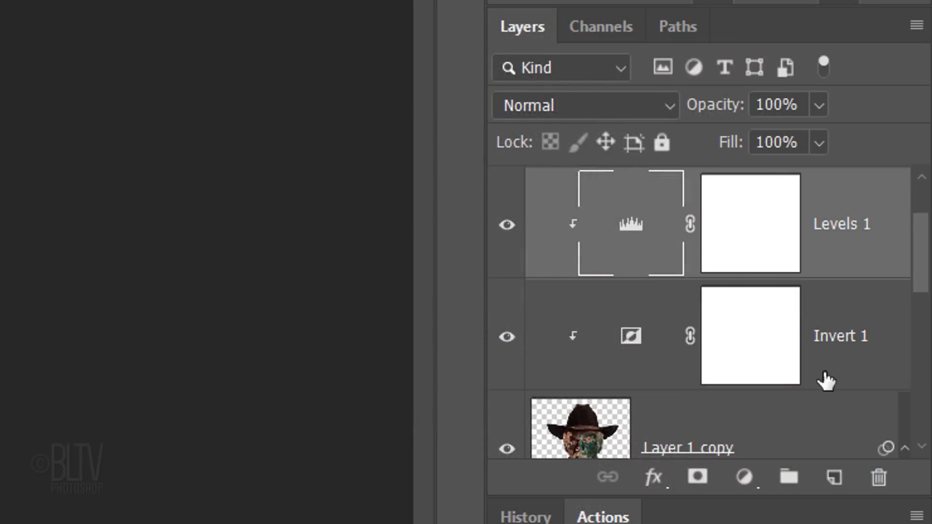
Step: Create a new layer above Levels 1 and fill it with white, using the default black and white colors
left_click(834, 481)
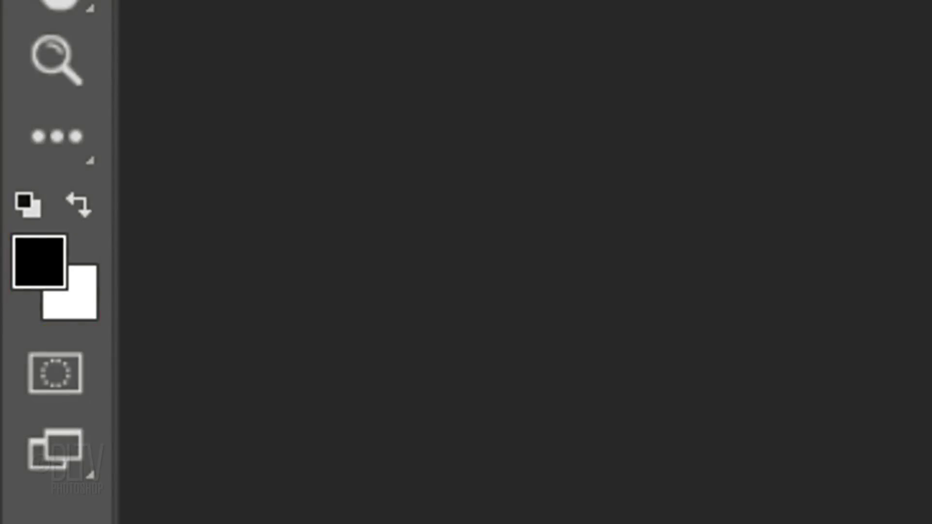
key("d")
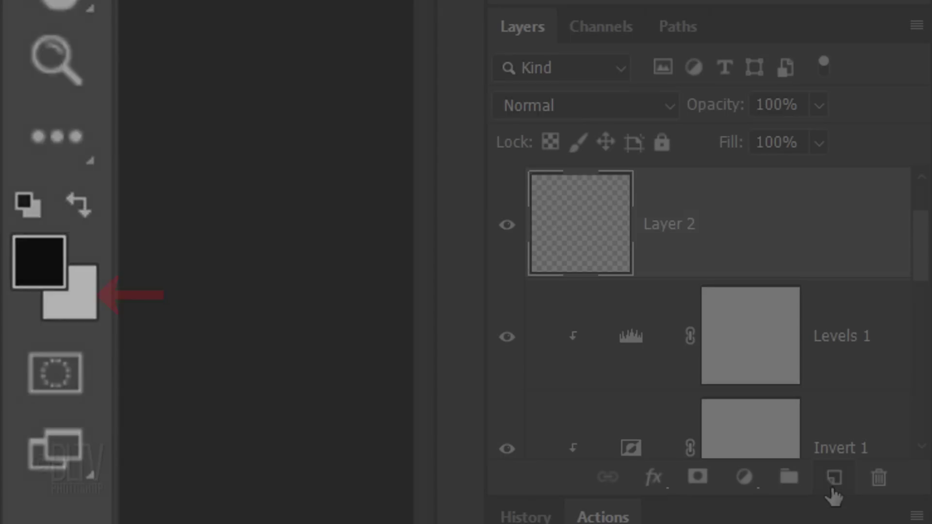
key("ctrl+Delete")
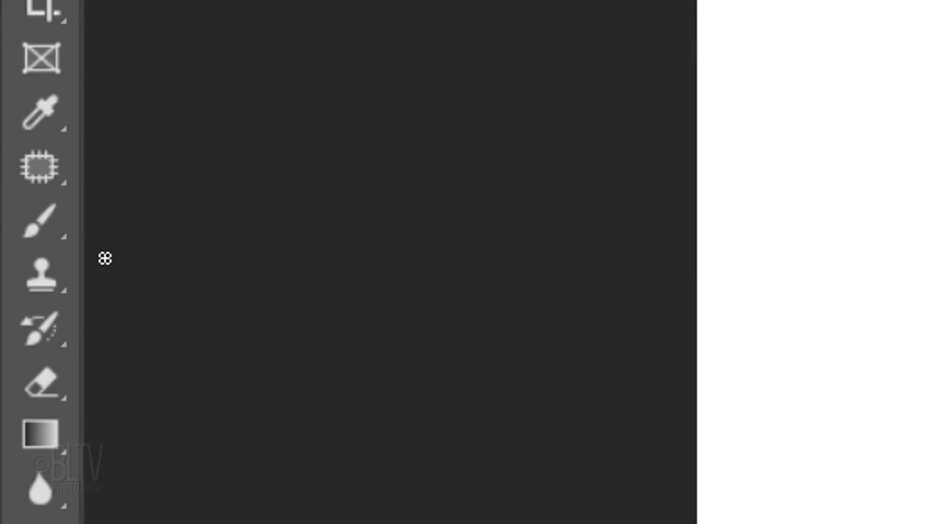
Step: Draw a loose cross-hatch of diagonal, horizontal and vertical black lines in the middle of the white layer with a 1 px Pencil at 100% hardness
left_click_drag(35, 235, 188, 275)
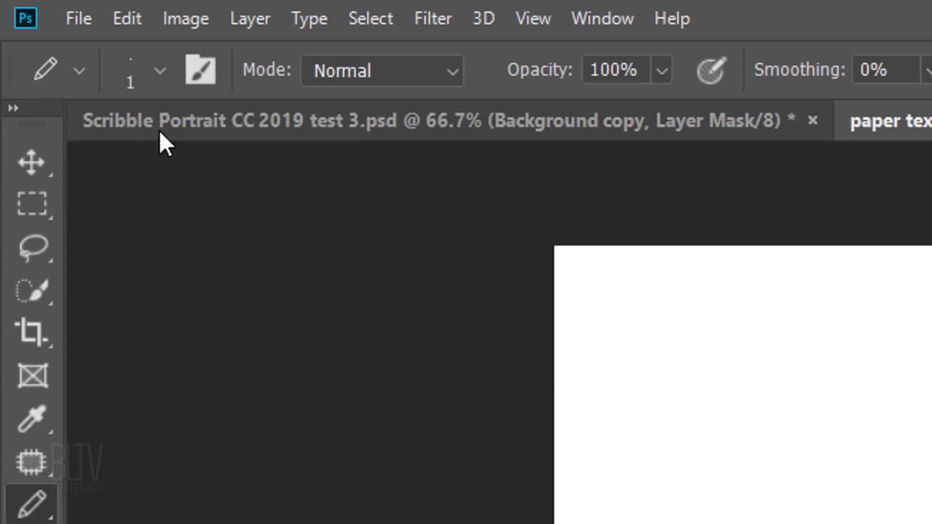
left_click(159, 69)
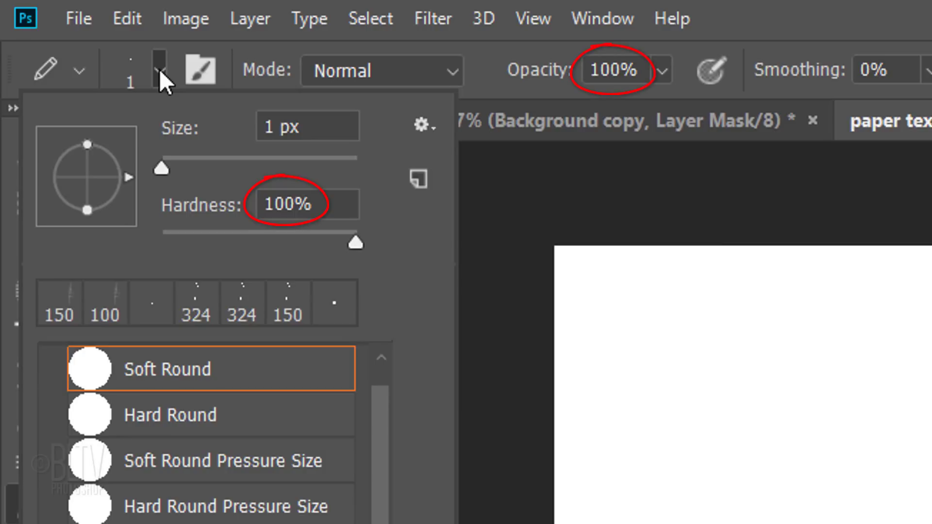
left_click(160, 69)
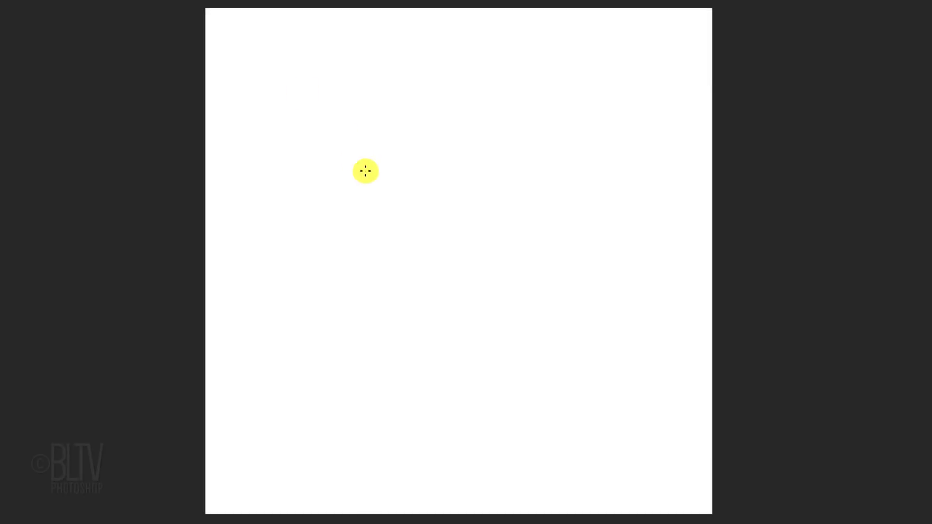
left_click_drag(410, 203, 363, 263)
mouse_move(416, 204)
left_mouse_down()
mouse_move(387, 250)
mouse_move(418, 216)
mouse_move(374, 266)
left_mouse_up()
left_click_drag(419, 209, 384, 270)
mouse_move(424, 213)
left_mouse_down()
mouse_move(392, 273)
mouse_move(419, 253)
mouse_move(402, 289)
left_mouse_up()
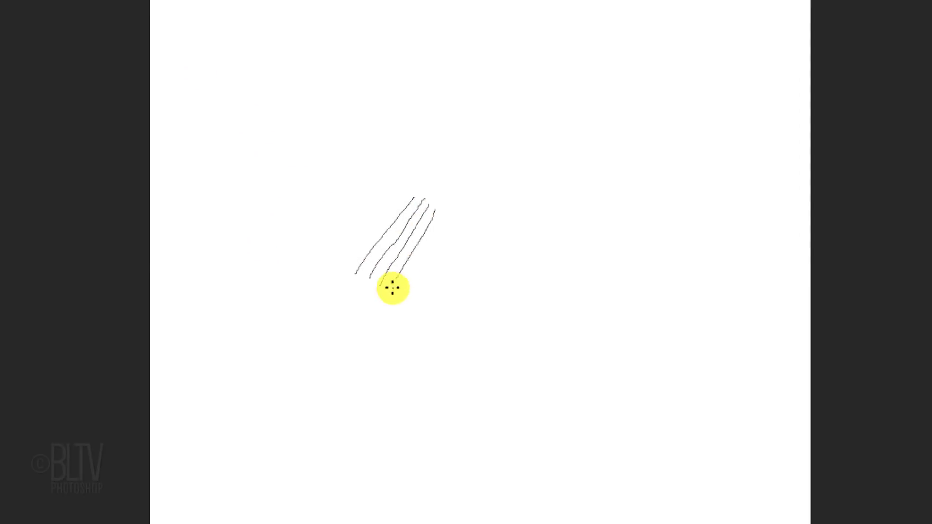
left_click_drag(451, 215, 421, 293)
left_click_drag(425, 189, 454, 272)
left_click_drag(438, 195, 462, 253)
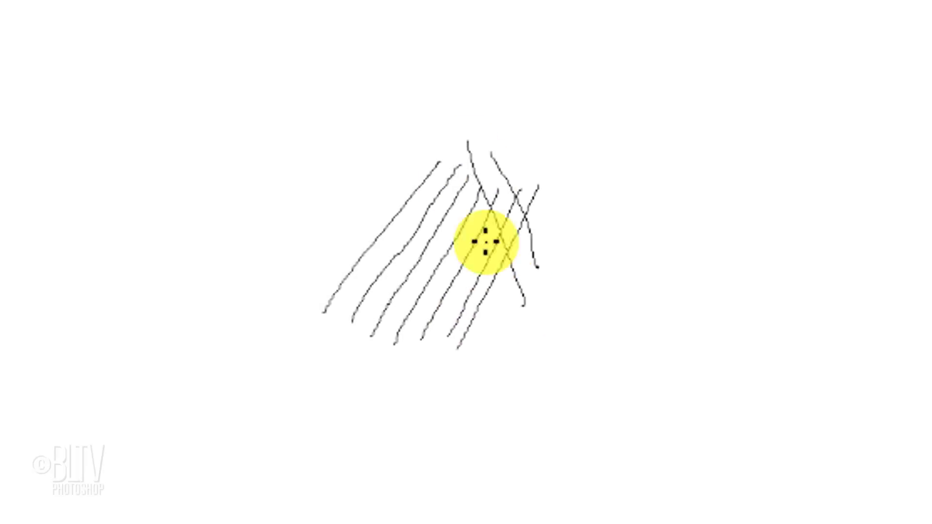
left_click_drag(448, 147, 500, 335)
left_click_drag(418, 147, 476, 358)
mouse_move(398, 169)
left_mouse_down()
mouse_move(444, 368)
mouse_move(420, 390)
left_mouse_up()
left_click_drag(338, 195, 398, 370)
left_click_drag(321, 187, 579, 210)
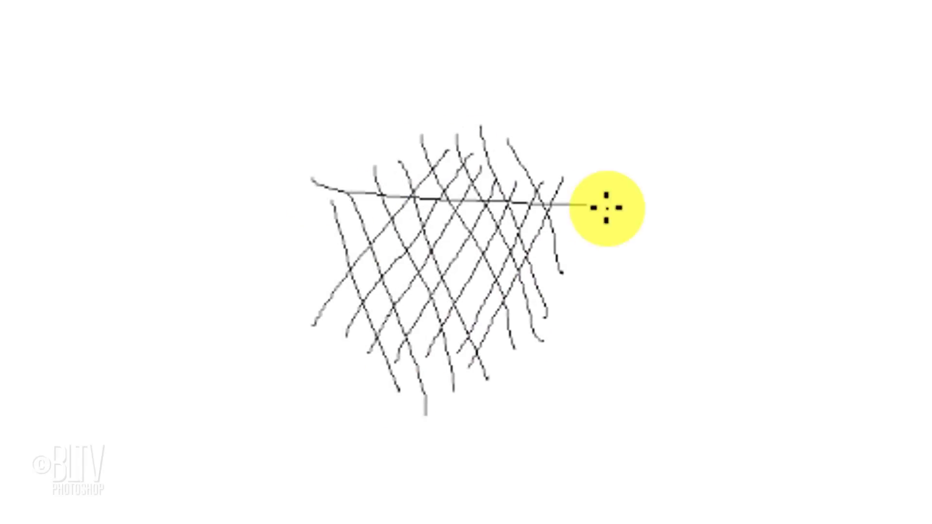
left_click_drag(318, 212, 599, 236)
left_click_drag(308, 247, 599, 262)
left_click_drag(299, 272, 572, 294)
left_click_drag(295, 302, 599, 319)
left_click_drag(311, 333, 602, 345)
left_click_drag(355, 154, 349, 359)
left_click_drag(403, 144, 395, 360)
left_click_drag(449, 127, 439, 340)
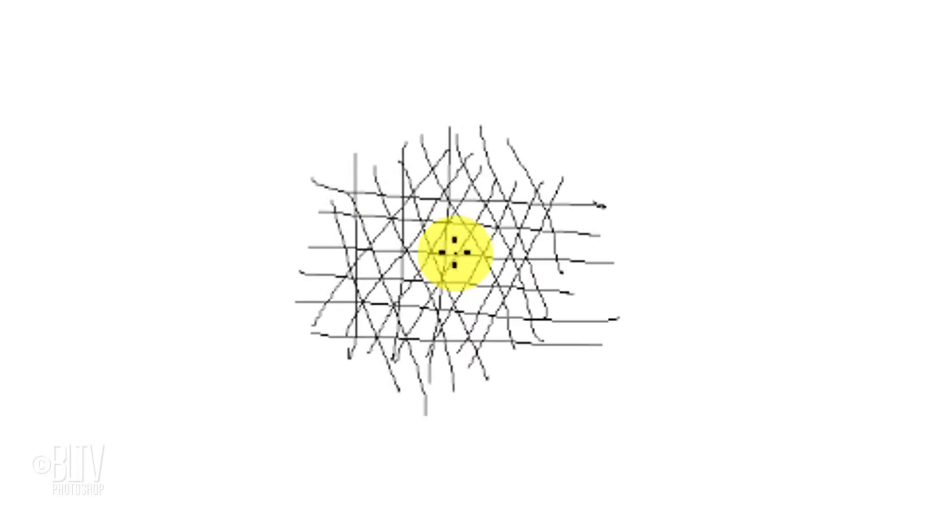
left_click_drag(473, 157, 484, 393)
left_click_drag(504, 130, 515, 403)
left_click_drag(536, 158, 539, 340)
left_click_drag(565, 158, 557, 379)
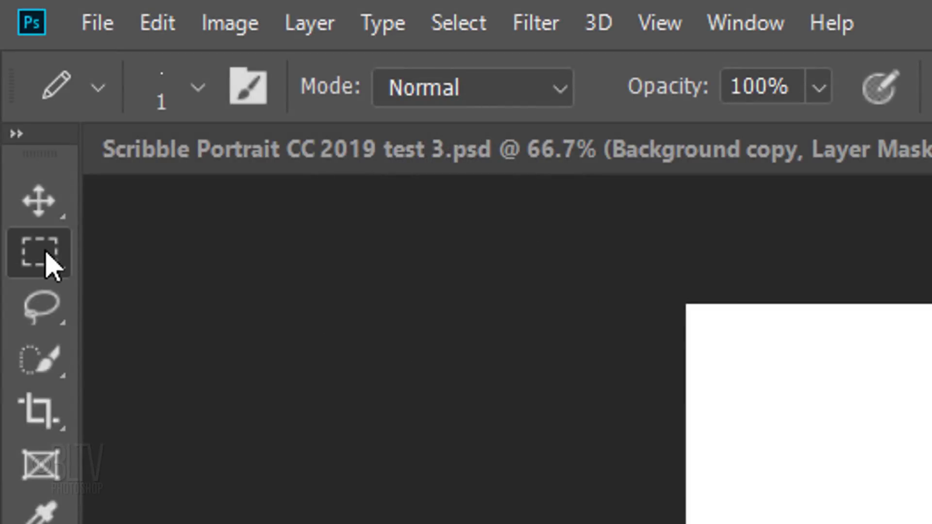
Step: Select a rectangular area around the hatched lines and define it as a brush preset named "Cross hatch"
left_click(43, 253)
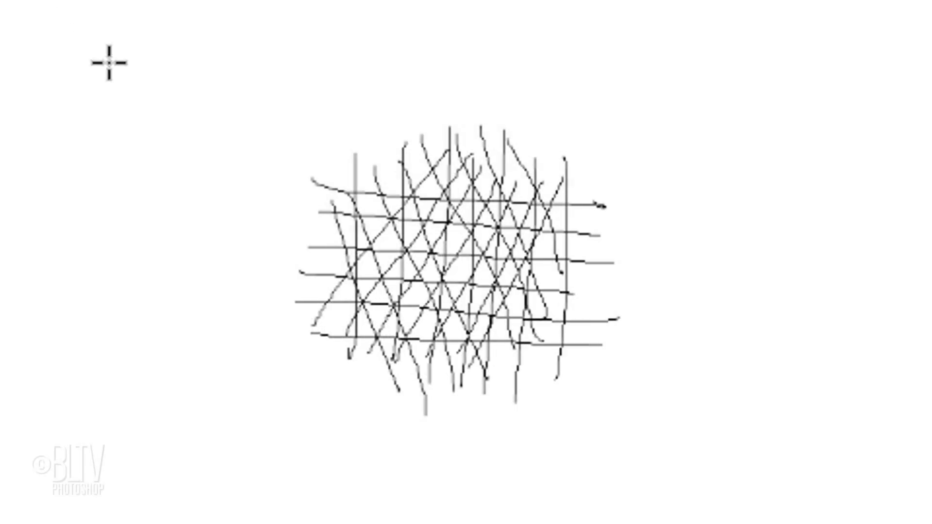
left_click_drag(256, 69, 664, 469)
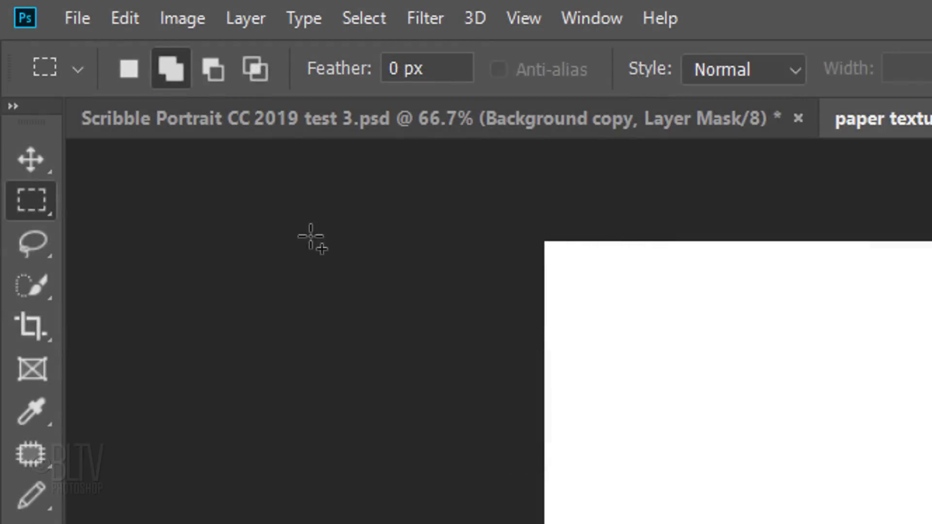
left_click(127, 21)
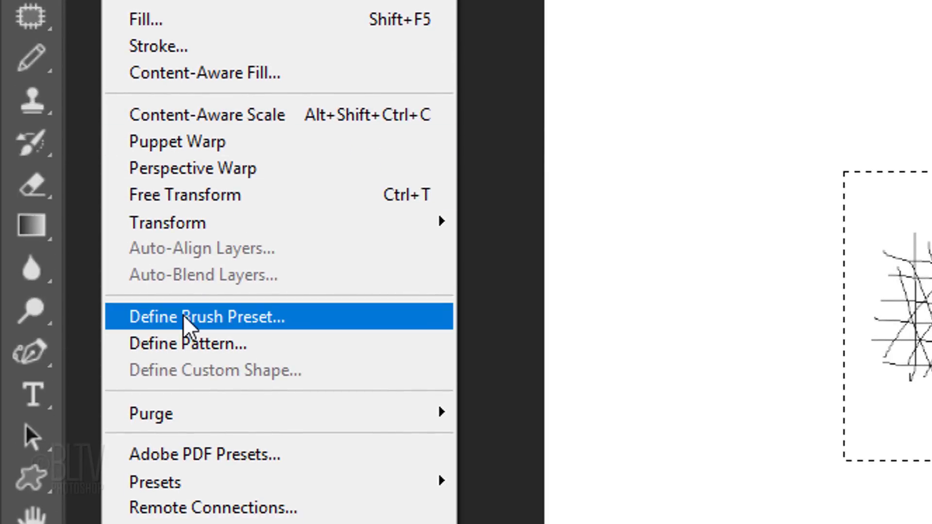
left_click(184, 318)
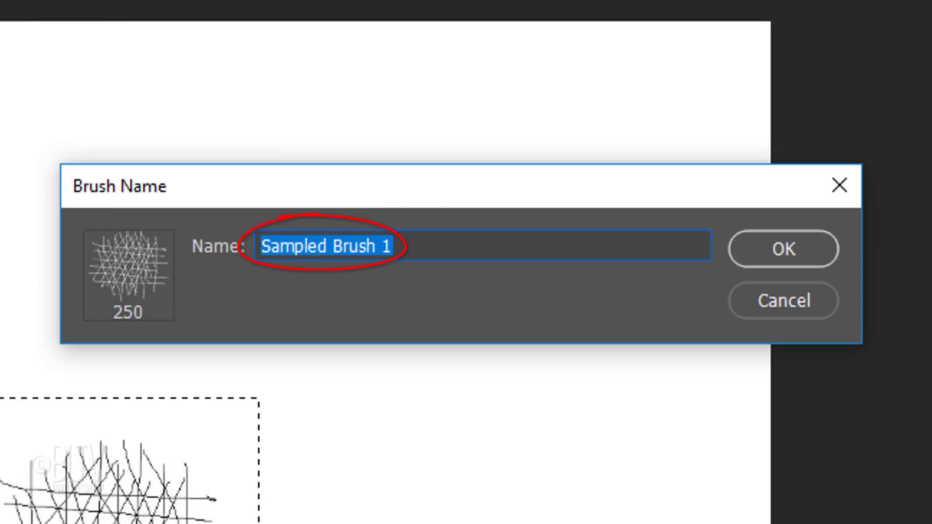
type("Cross hatch")
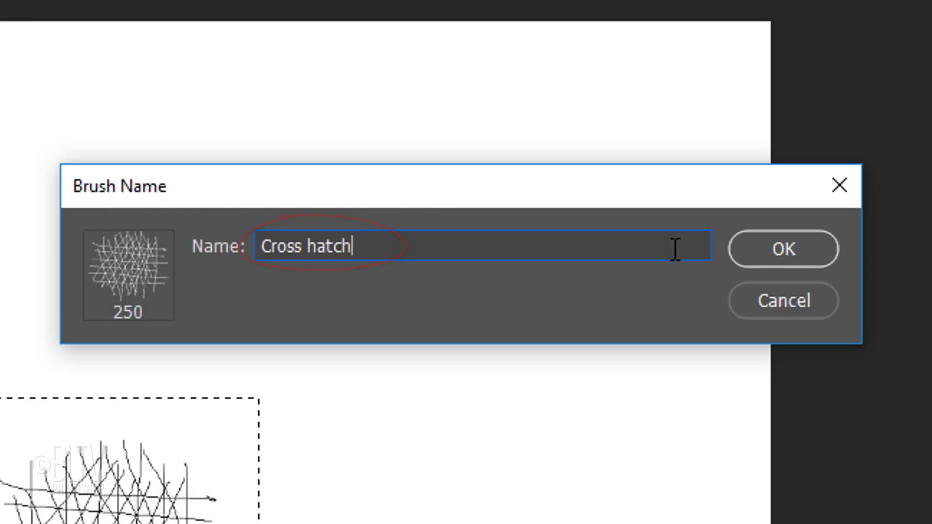
left_click(776, 245)
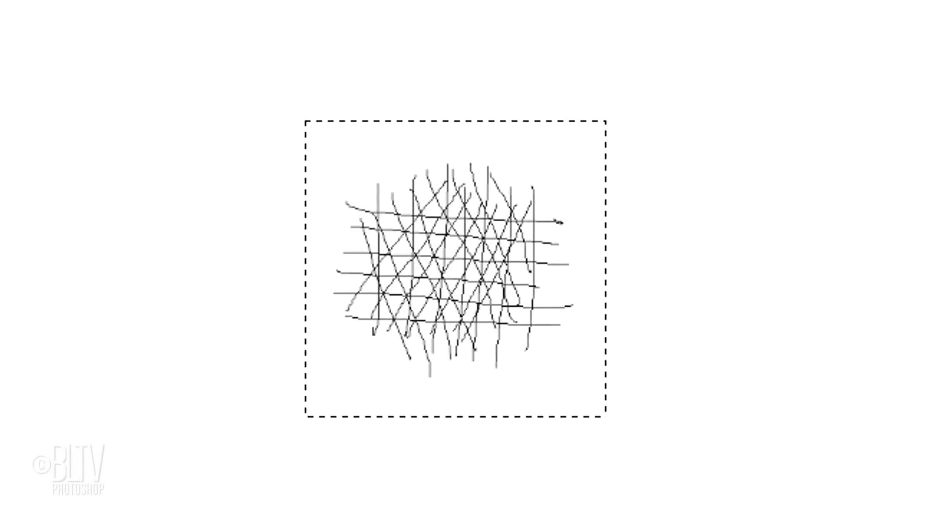
Step: Clear the selection and hide Layer 2, which holds the hatch drawing
key("ctrl+d")
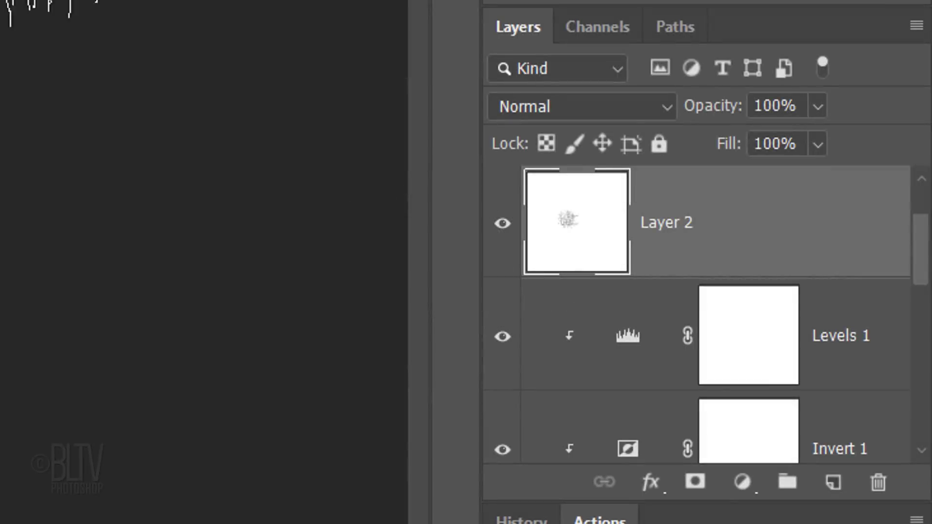
left_click(503, 226)
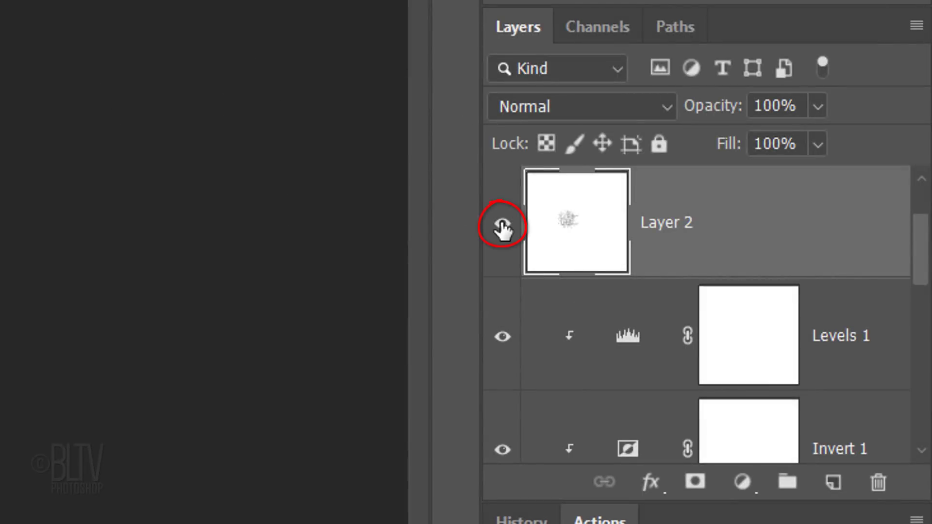
Step: Add a black layer mask to Layer 1, the cowboy smart object in Multiply mode
left_click_drag(924, 265, 905, 374)
left_click(733, 282)
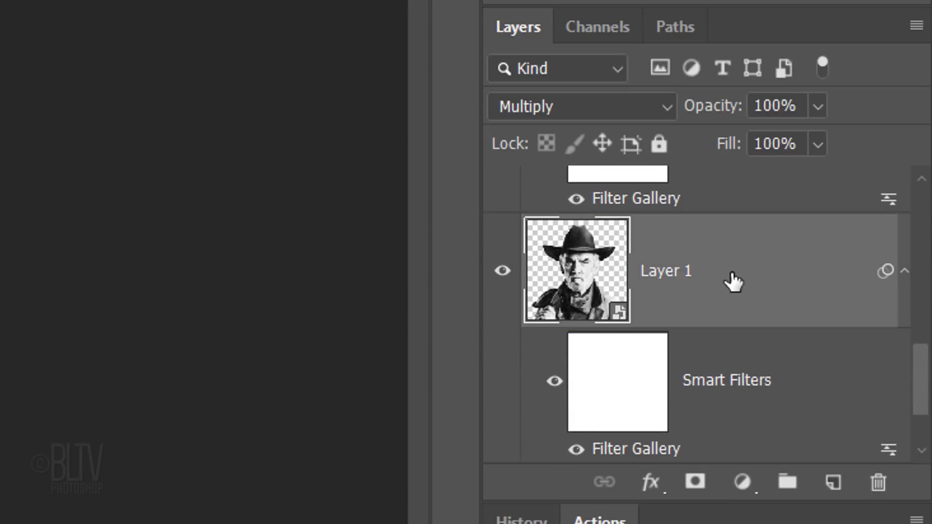
left_click(695, 482, "alt")
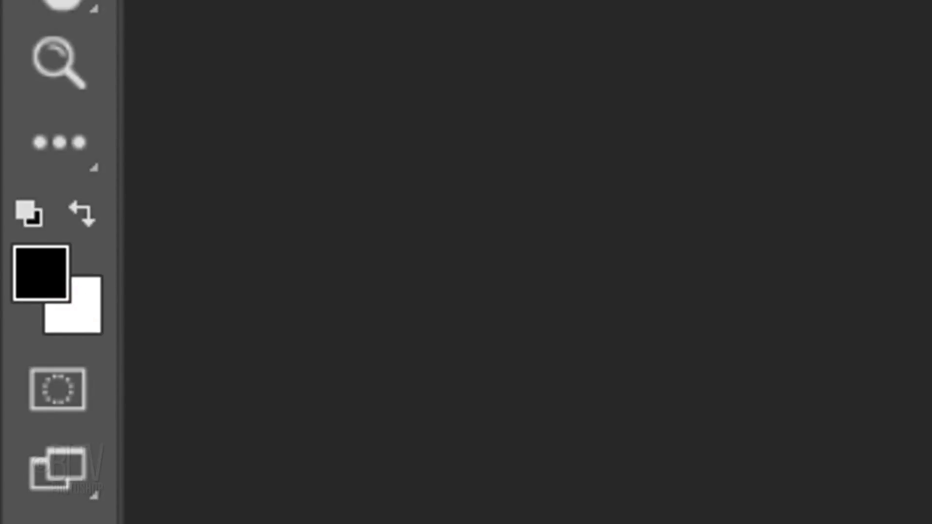
Step: Make white the foreground color and choose the "Cross hatch" preset for the Brush tool
key("x")
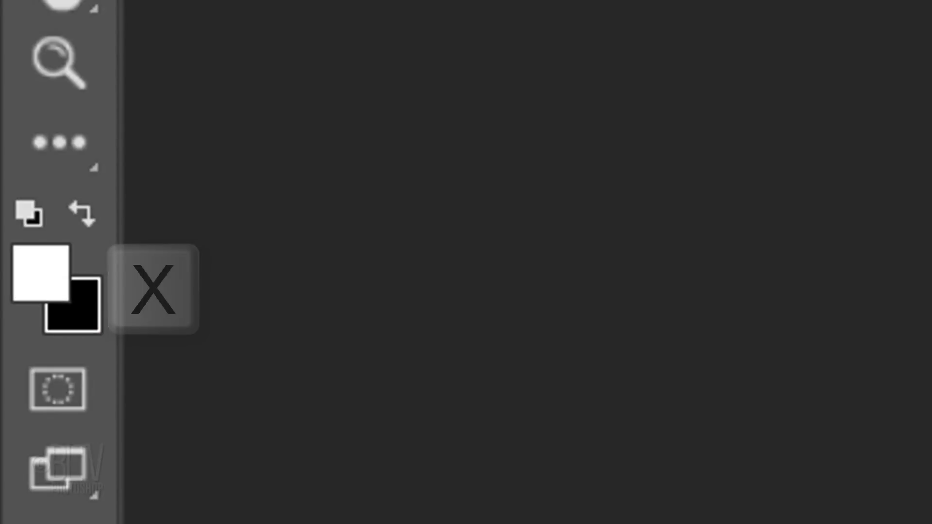
right_click(45, 202)
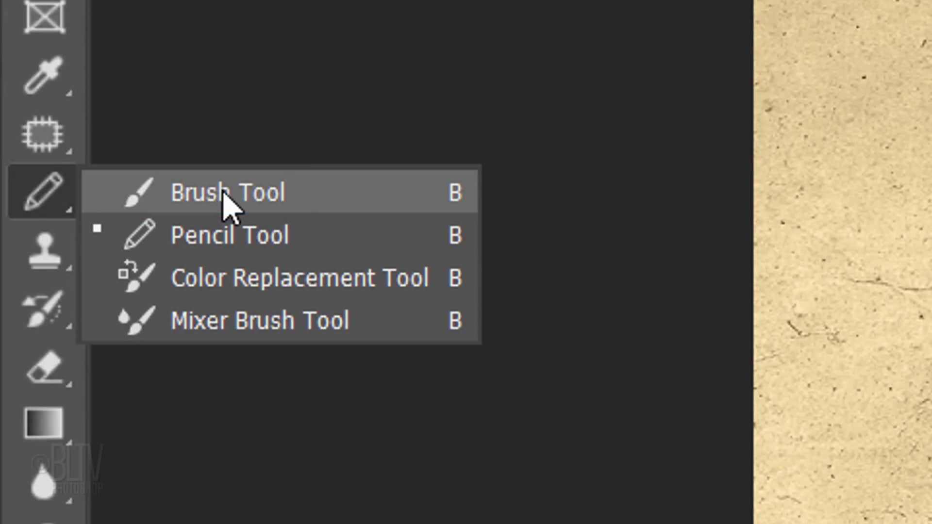
left_click(224, 193)
left_click(105, 47)
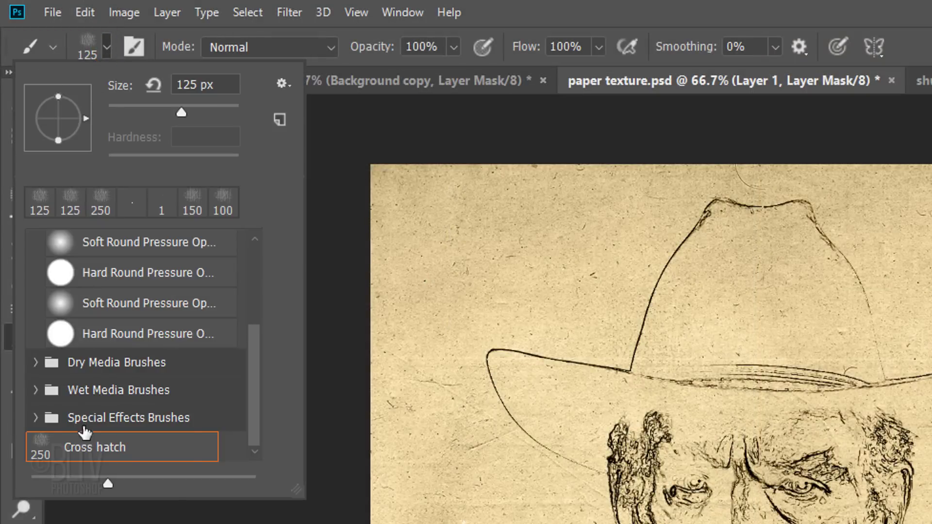
left_click(86, 447)
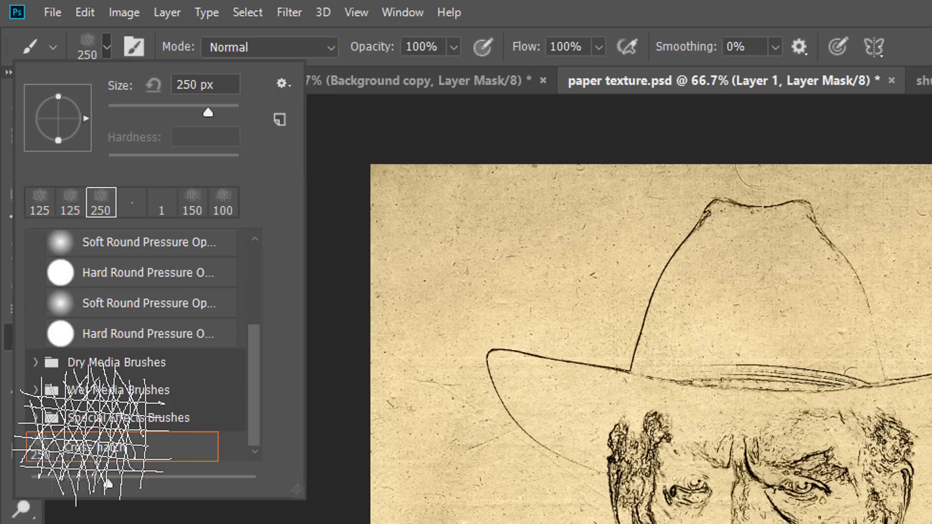
key("Return")
Step: In the brush tip settings, set the Cross hatch brush's size to 125 px and its spacing to 50%
left_click(402, 13)
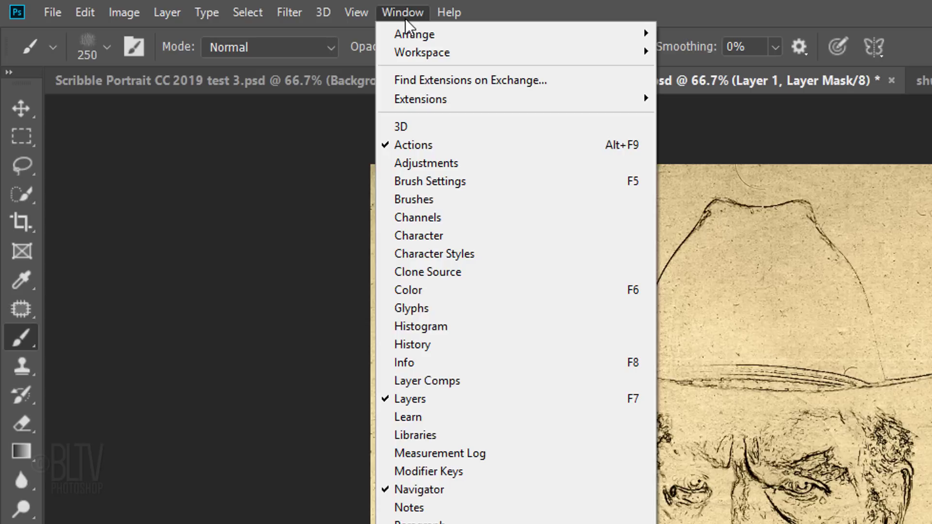
left_click(425, 182)
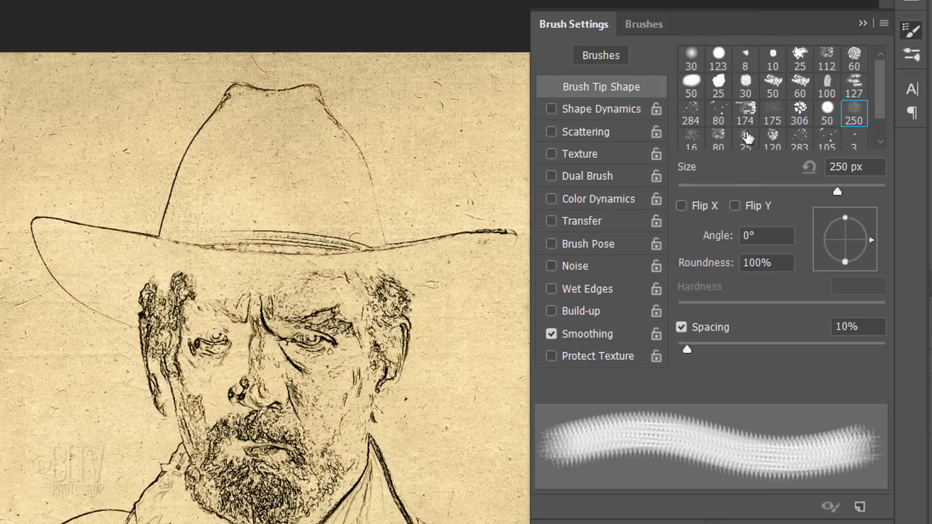
left_click(838, 166)
type("125")
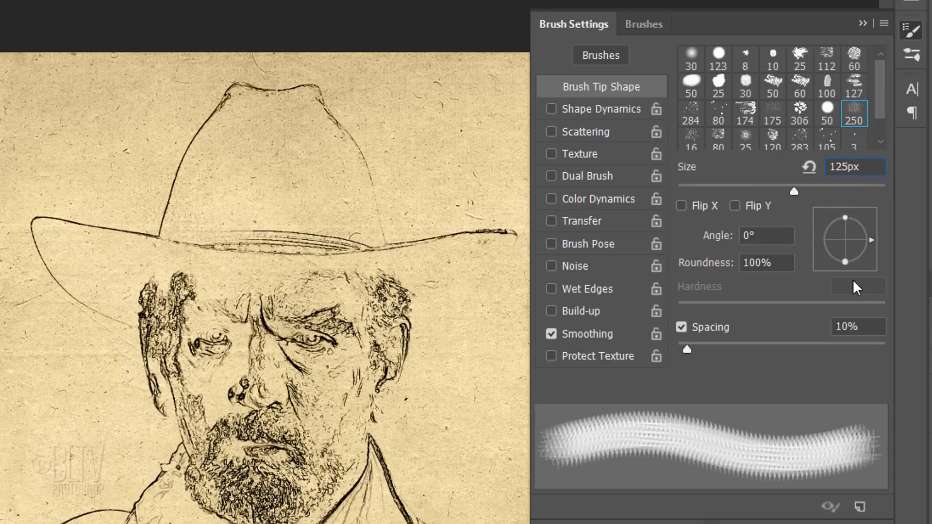
left_click(865, 324)
type("50")
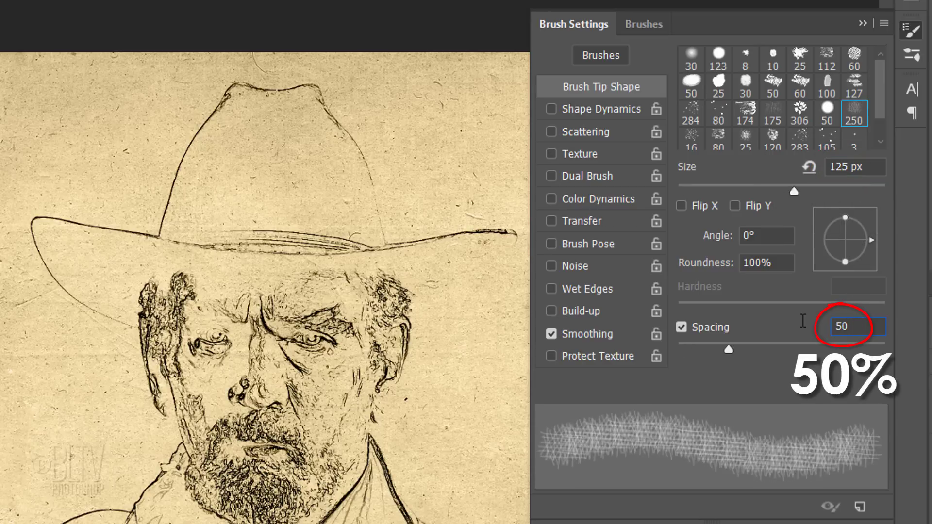
Step: Enable Shape Dynamics for the brush, set Angle Jitter to 100%, and collapse the brush settings
left_click(590, 108)
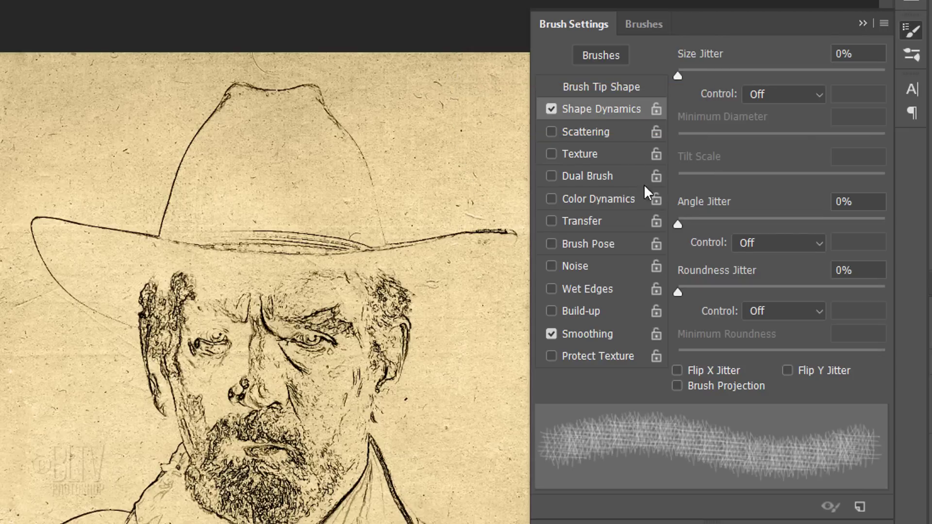
left_click_drag(736, 225, 920, 238)
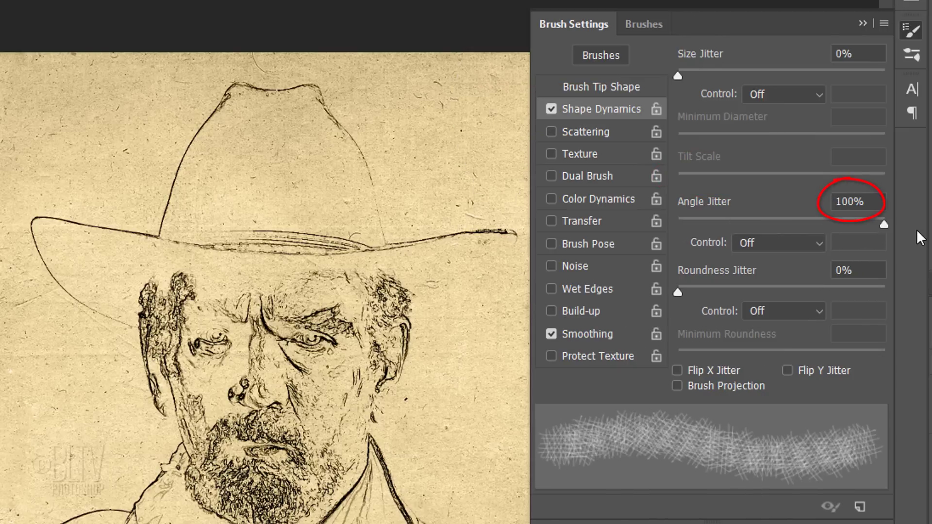
left_click(860, 22)
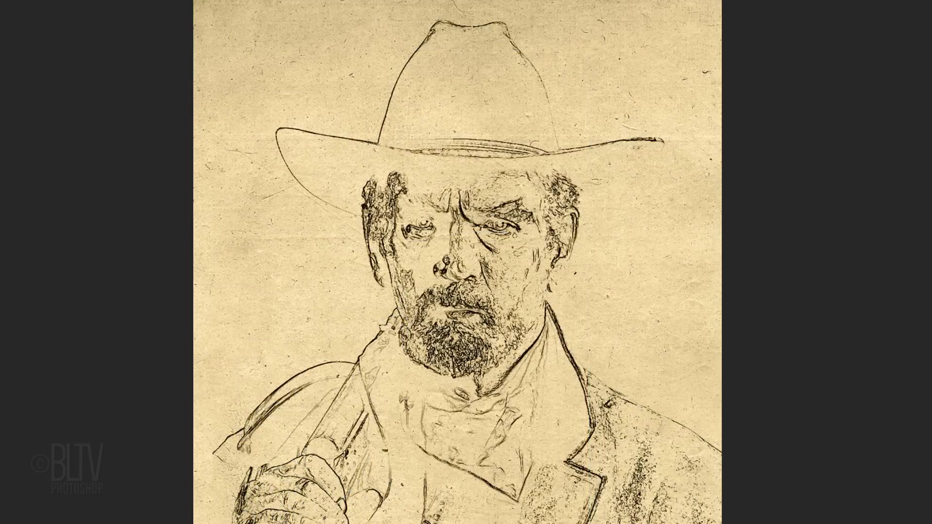
Step: Paint white cross-hatch strokes over the hat, face and clothing on Layer 1's mask, and swap the foreground color to black
mouse_move(308, 119)
left_mouse_down()
mouse_move(323, 198)
mouse_move(378, 145)
mouse_move(430, 58)
mouse_move(515, 110)
mouse_move(398, 388)
mouse_move(340, 436)
mouse_move(352, 206)
mouse_move(485, 73)
mouse_move(315, 170)
mouse_move(436, 437)
mouse_move(367, 356)
left_mouse_up()
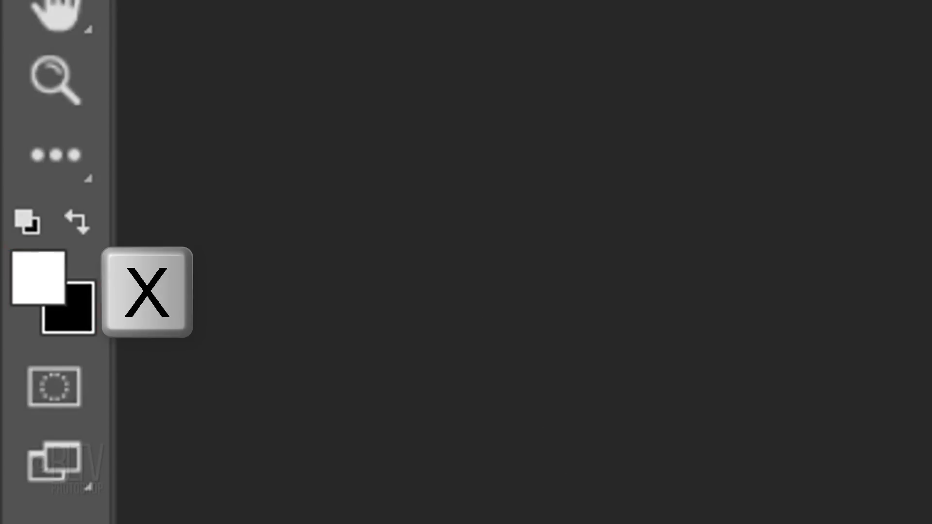
key("x")
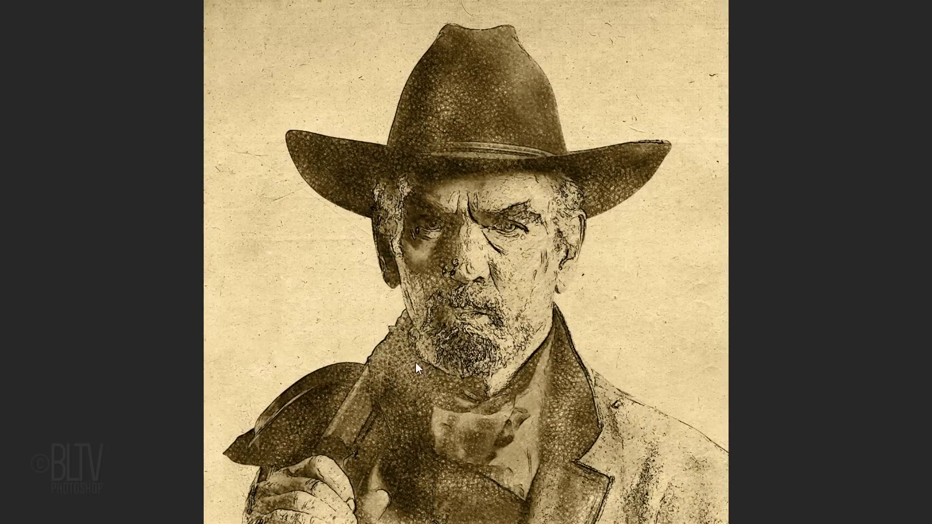